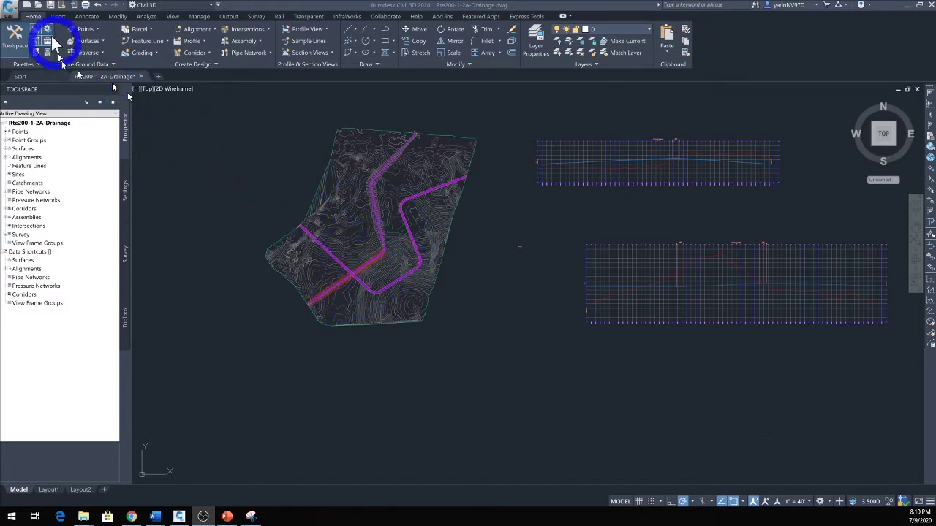
# Step: Expand the Pipe Network creation options on the Home tab's Create Design panel
pyautogui.click(269, 53)
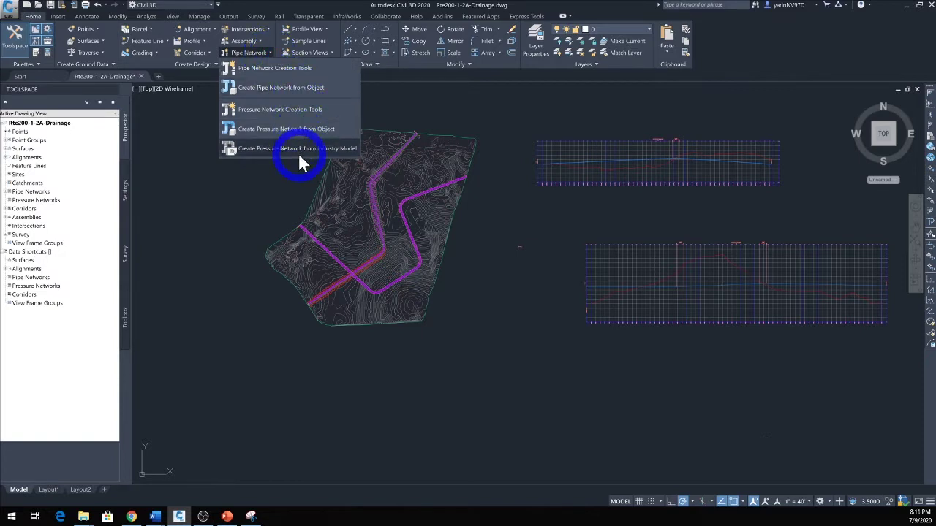
# Step: Start Pipe Network Creation Tools, name the network DR-1, and keep the Storm Sewer parts list
pyautogui.click(292, 88)
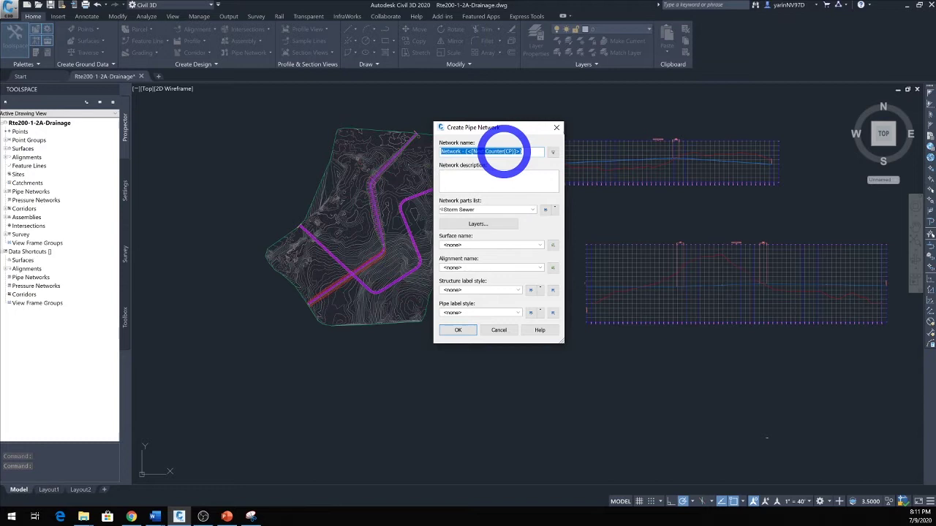
pyautogui.moveTo(532, 151); pyautogui.dragTo(443, 151)
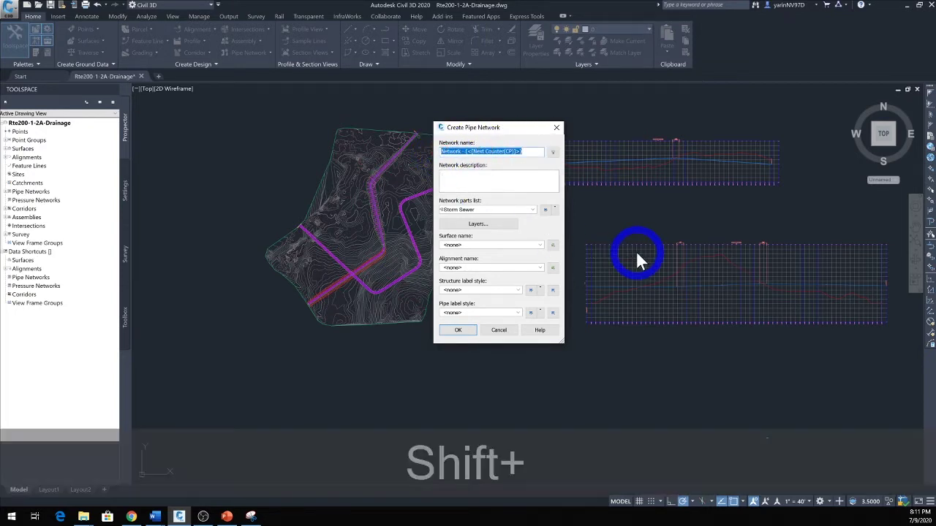
pyautogui.write('DR-1')
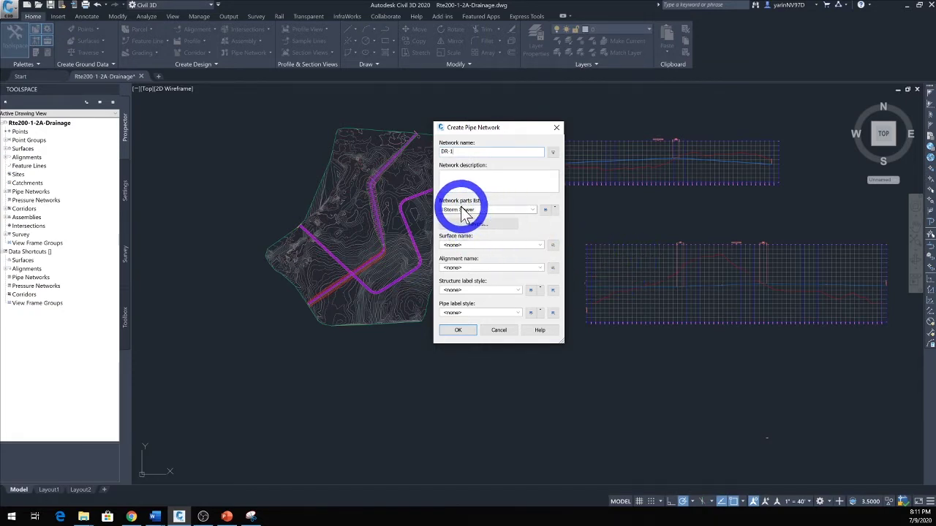
pyautogui.click(534, 210)
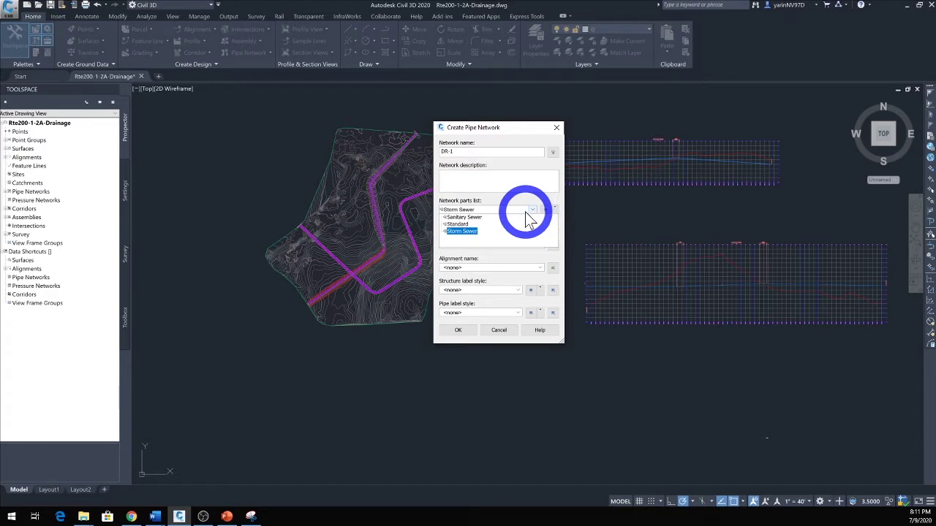
pyautogui.press('Up')
pyautogui.press('Up')
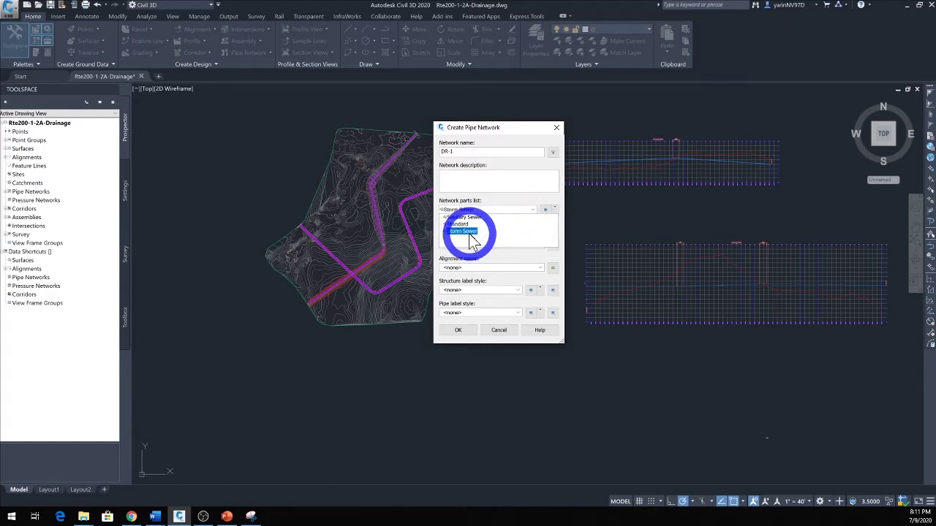
pyautogui.click(461, 232)
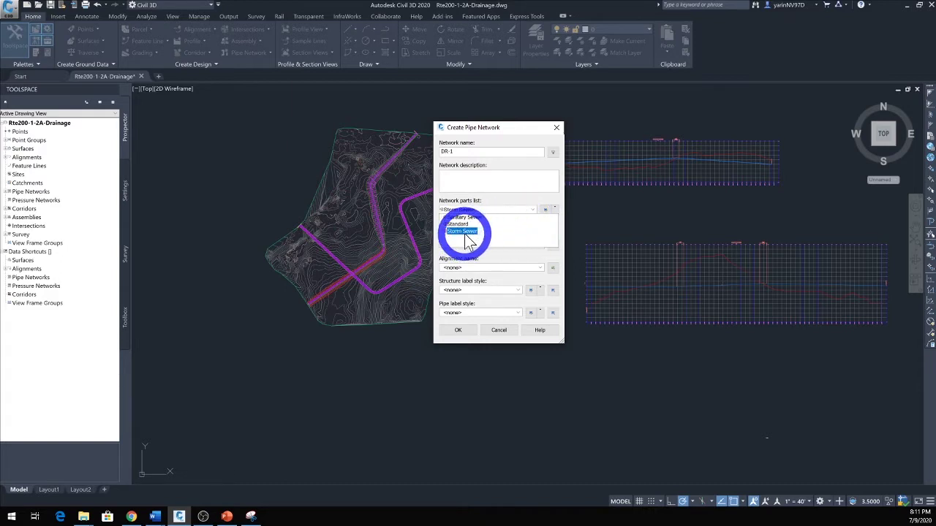
pyautogui.click(464, 233)
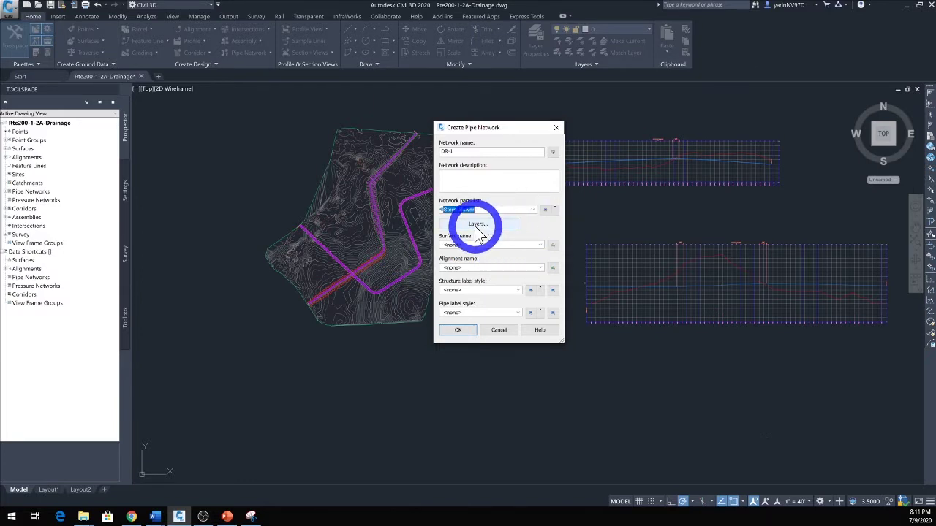
# Step: In the network layers, set the pipe plan layer to C-STRM-PIPE-N using a -N suffix
pyautogui.click(476, 225)
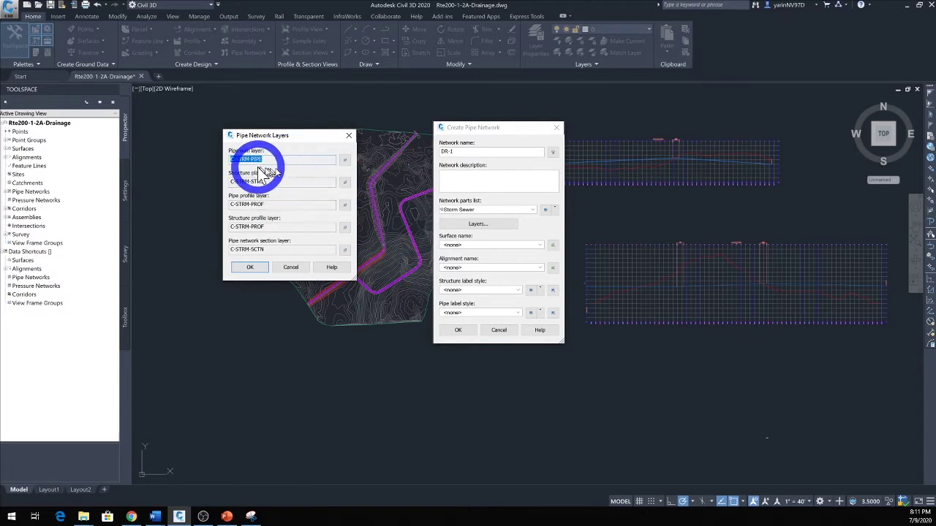
pyautogui.click(345, 162)
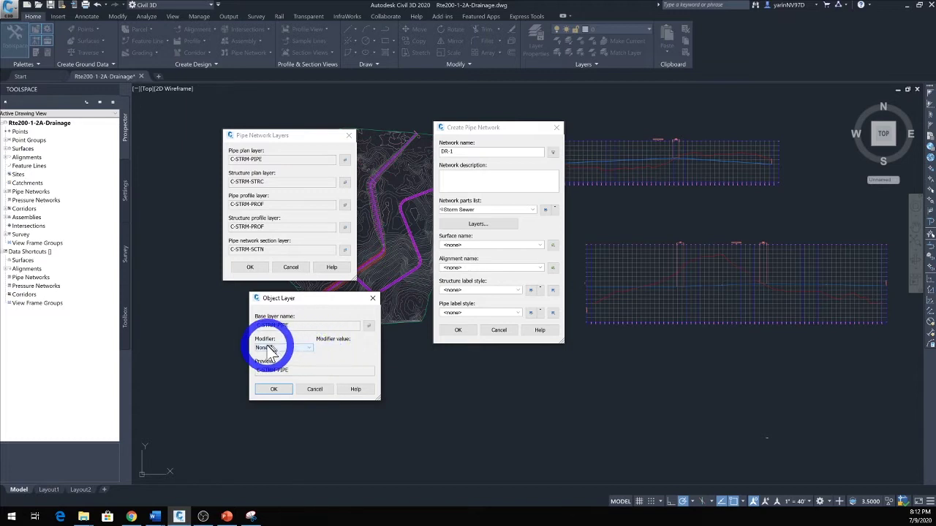
pyautogui.click(310, 348)
pyautogui.click(292, 371)
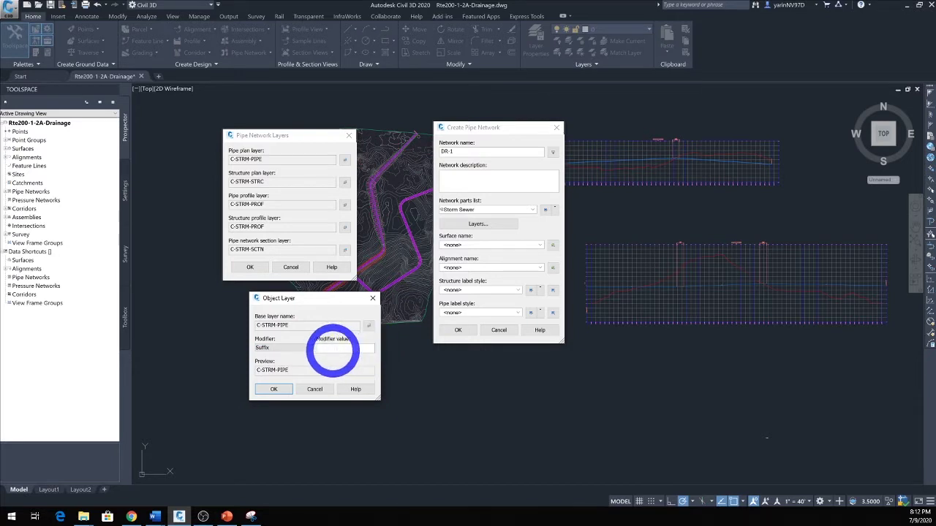
pyautogui.click(333, 350)
pyautogui.write('-N')
pyautogui.click(273, 391)
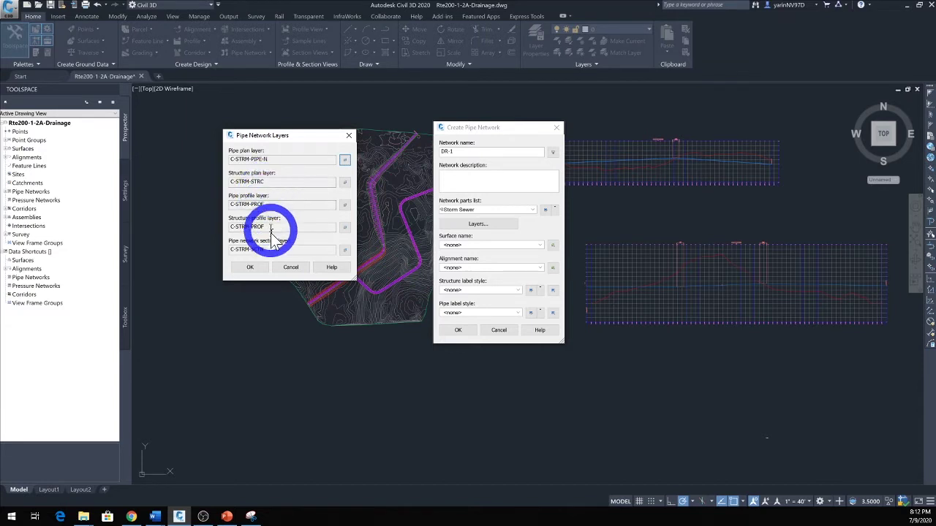
# Step: Add a -N suffix to the structure plan layer, making it C-STRM-STRC-N
pyautogui.click(345, 186)
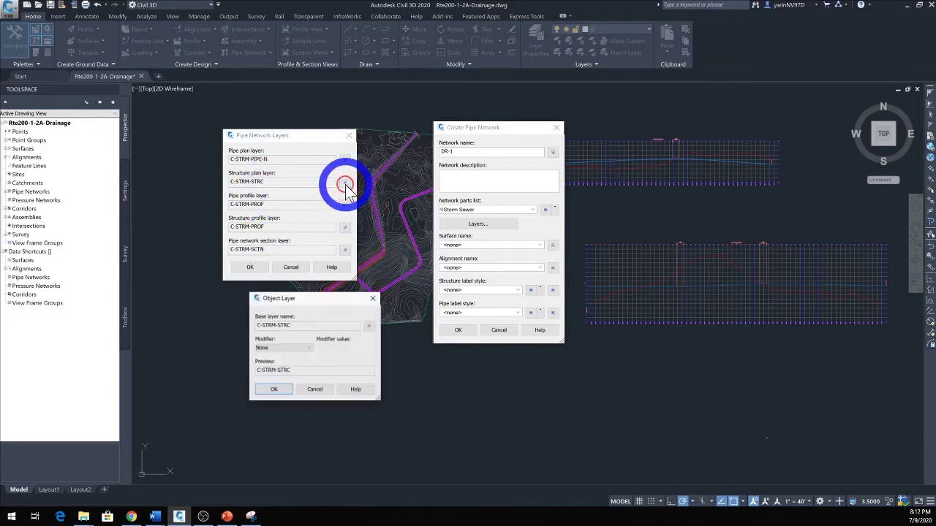
pyautogui.click(310, 352)
pyautogui.click(282, 371)
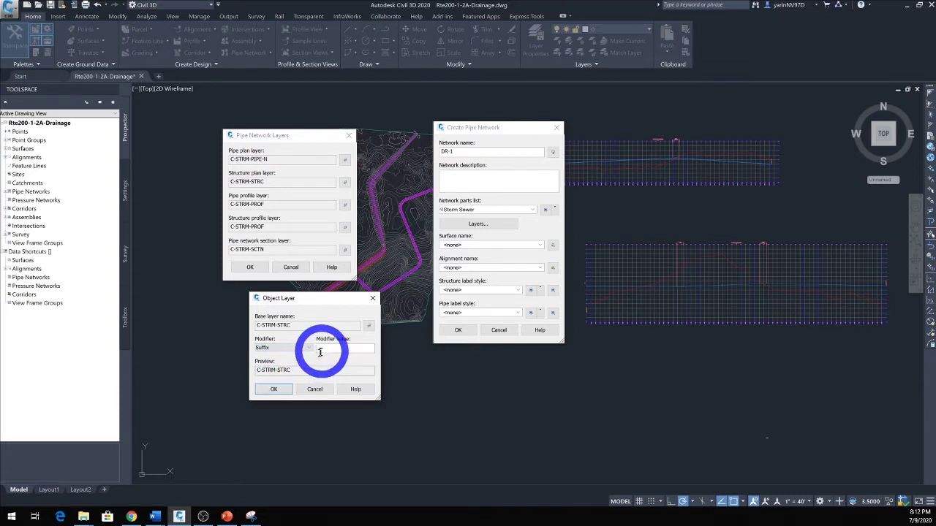
pyautogui.click(325, 349)
pyautogui.write('-')
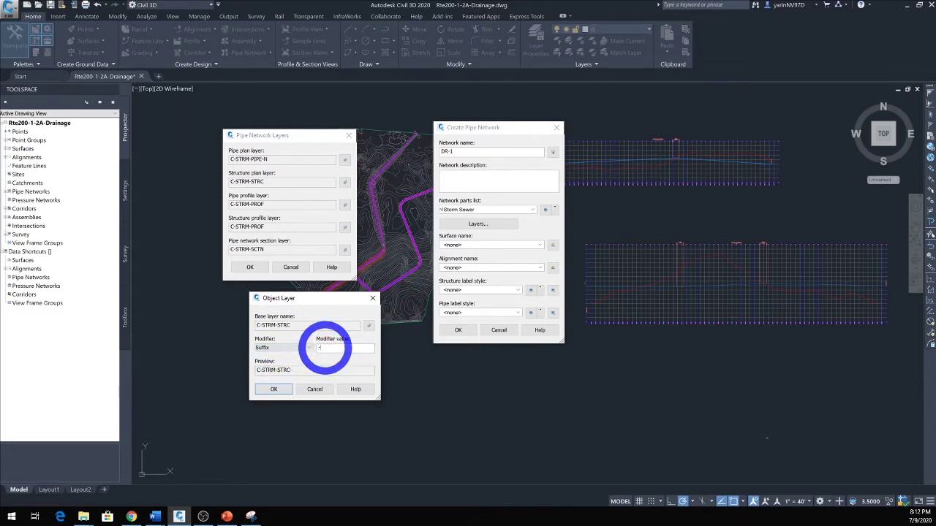
pyautogui.write('N')
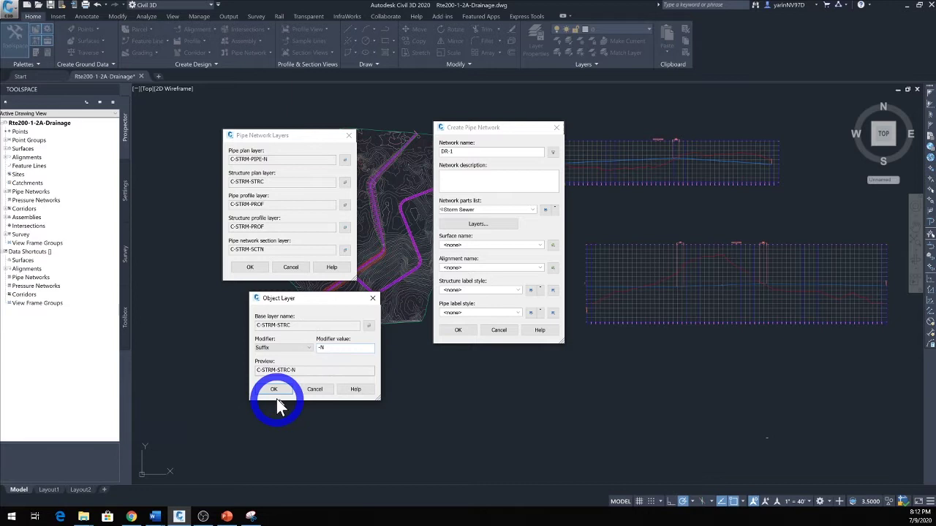
pyautogui.click(275, 390)
# Step: Add a -N suffix to the pipe profile layer, making it C-STRM-PROF-N
pyautogui.click(344, 204)
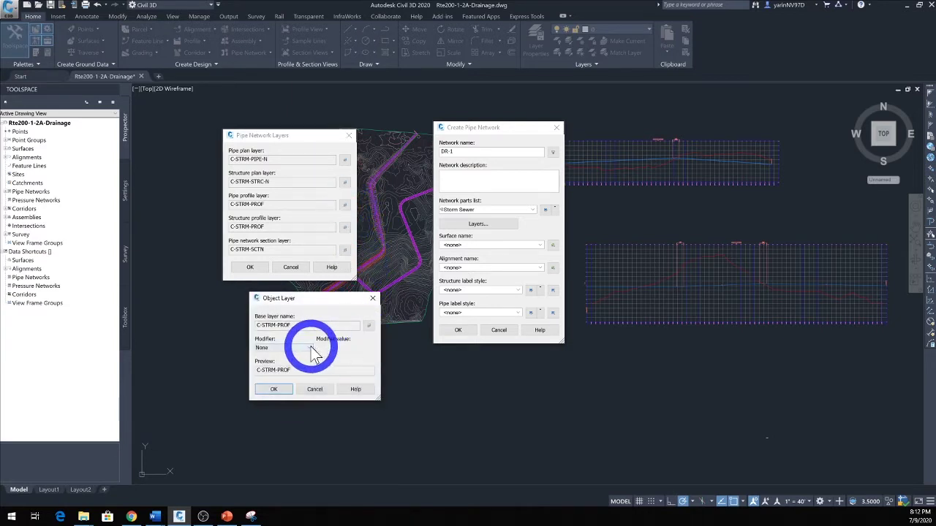
pyautogui.click(296, 348)
pyautogui.click(296, 368)
pyautogui.click(340, 351)
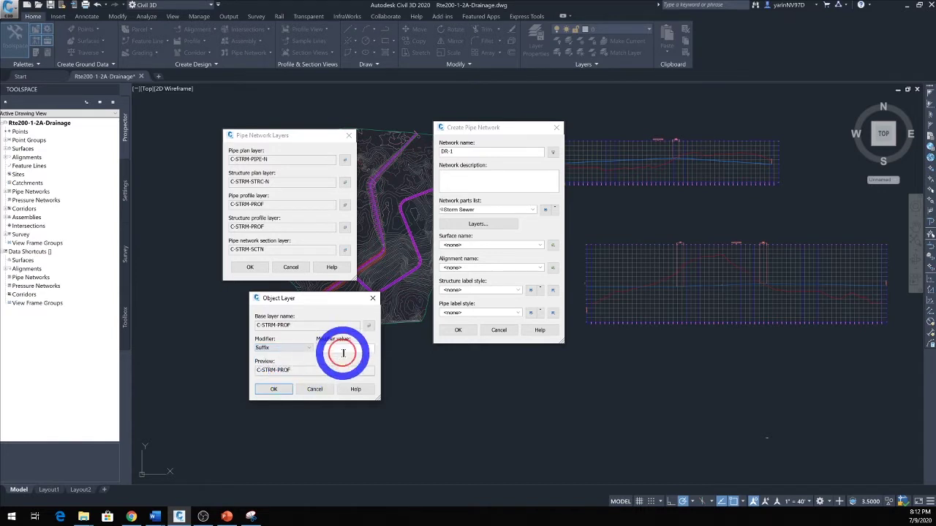
pyautogui.write('-')
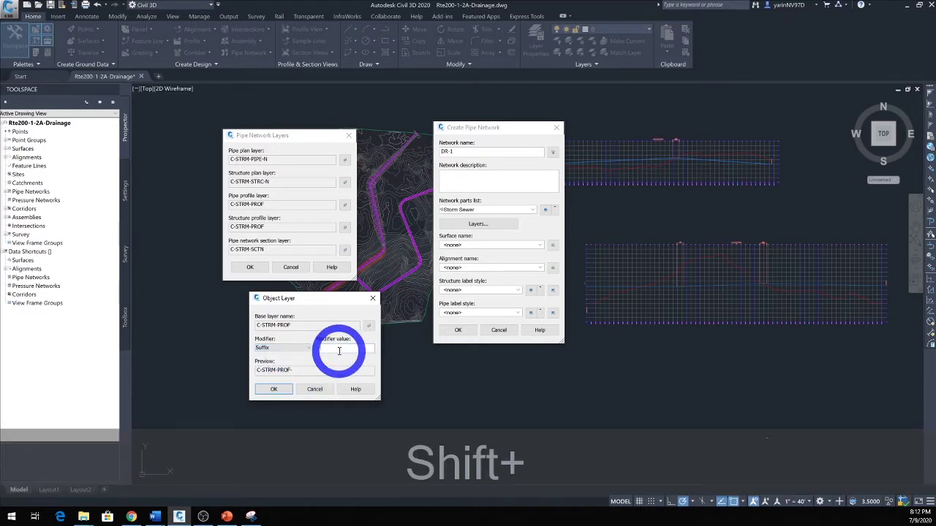
pyautogui.write('N')
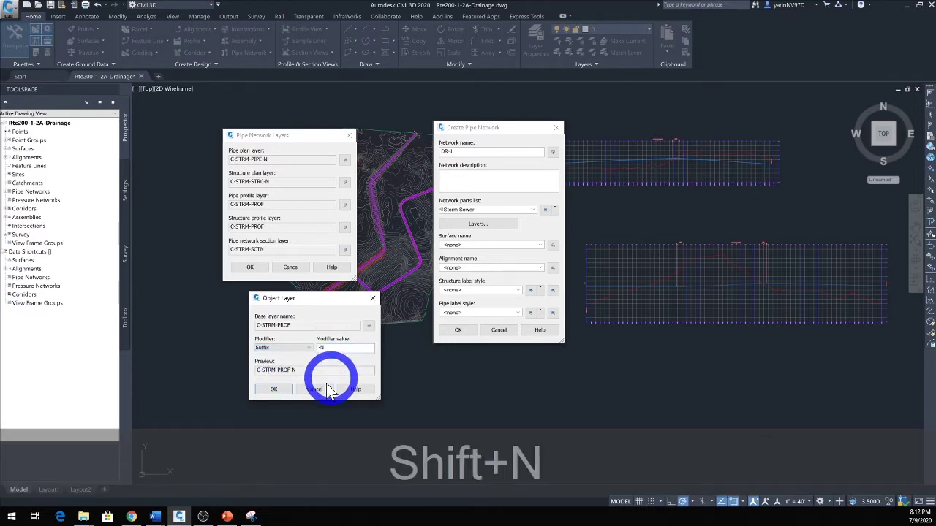
pyautogui.click(270, 389)
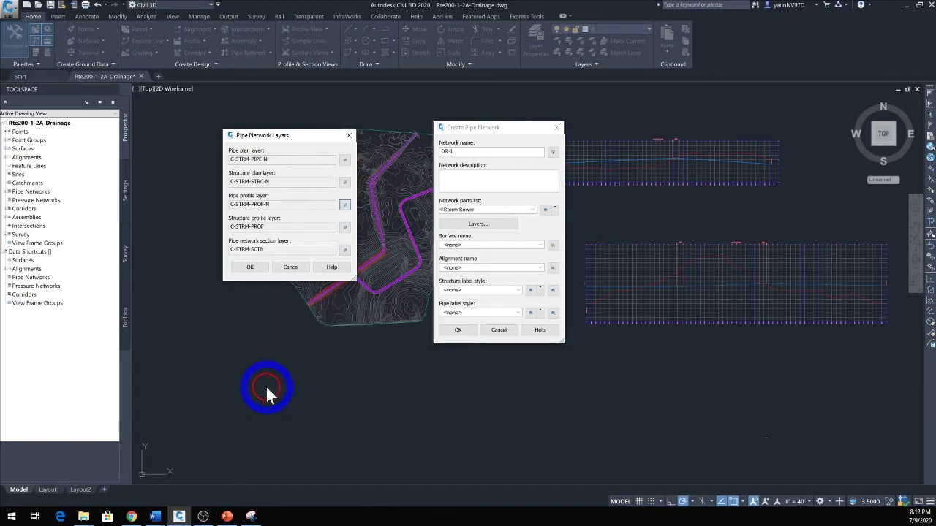
# Step: Give the structure profile layer a -N suffix so it reads C-STRM-PROF-N
pyautogui.click(345, 226)
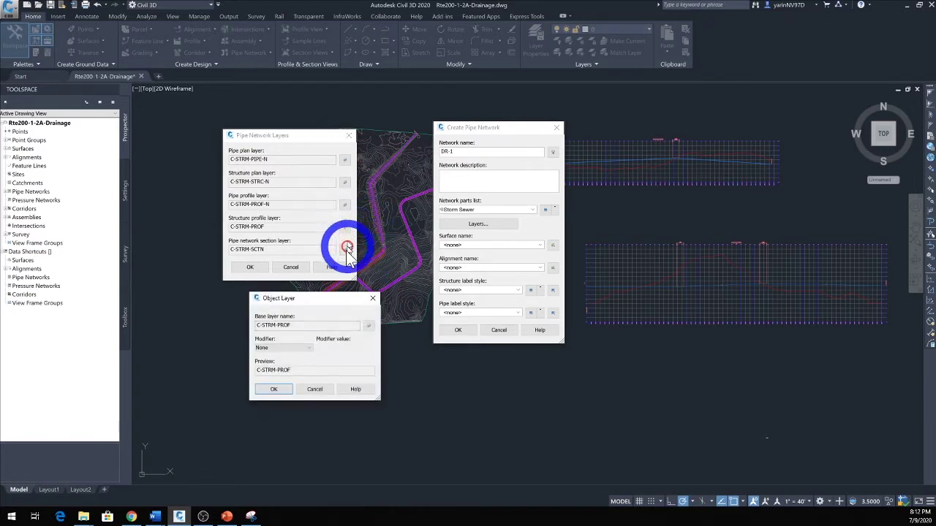
pyautogui.click(310, 348)
pyautogui.click(293, 367)
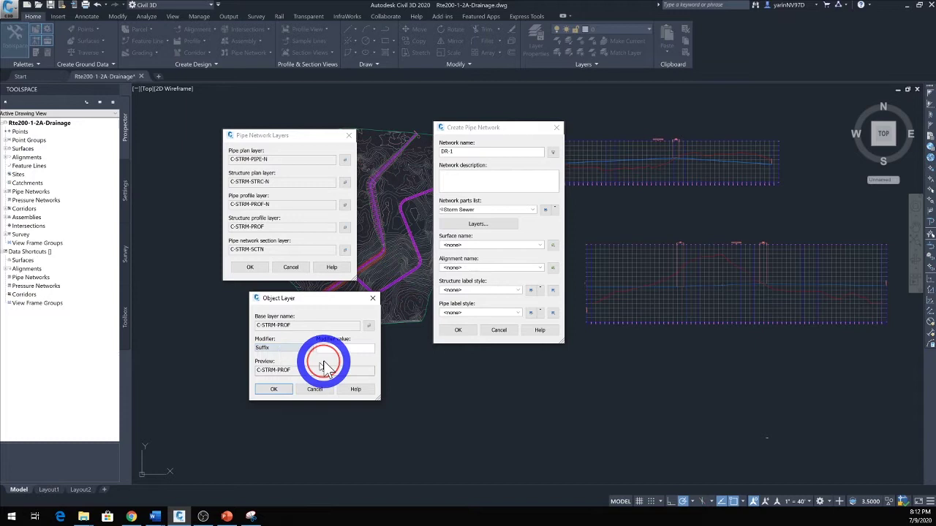
pyautogui.click(326, 349)
pyautogui.write('-')
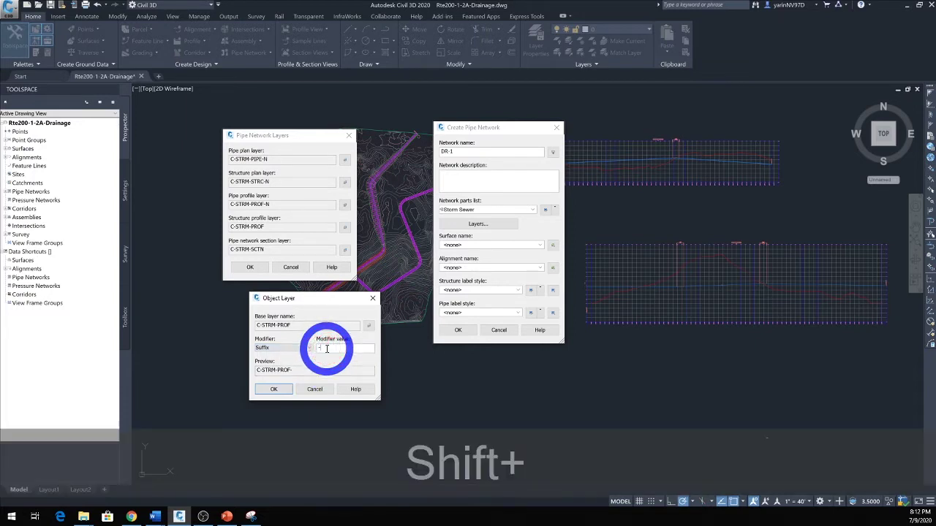
pyautogui.write('N')
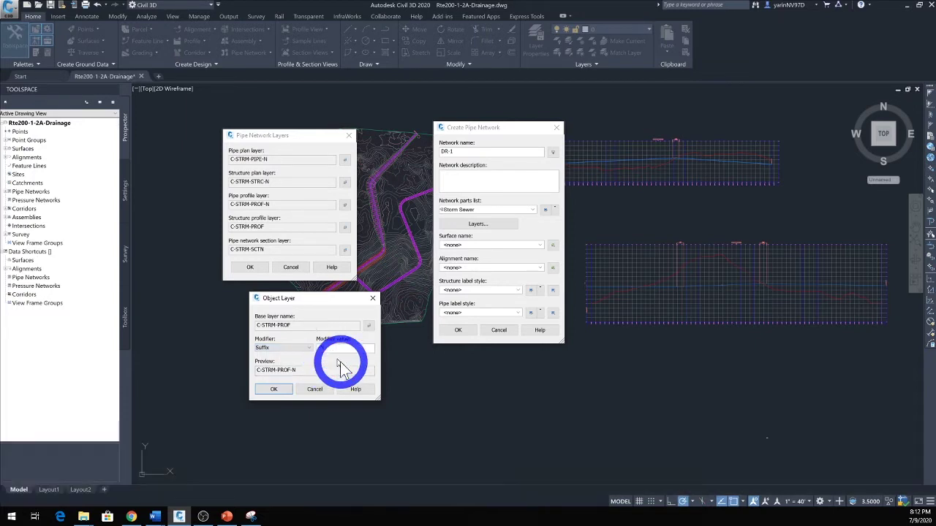
pyautogui.click(287, 389)
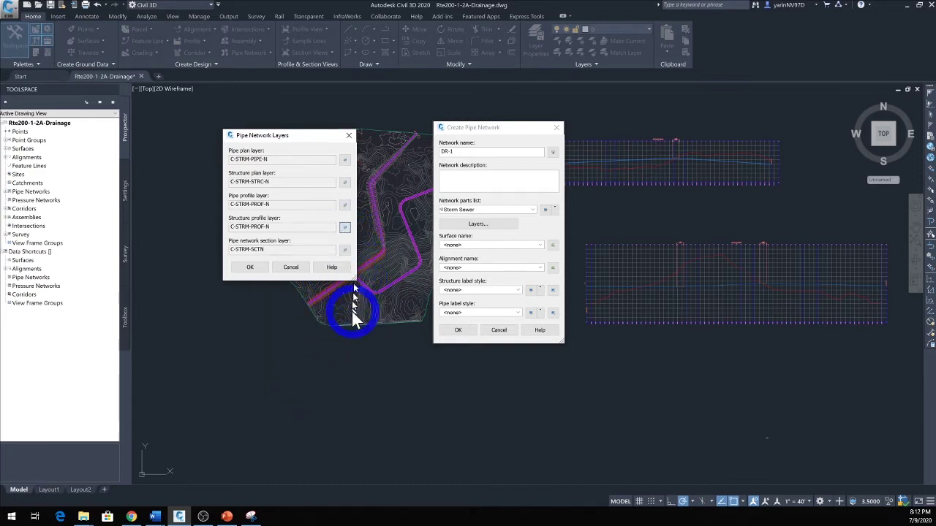
# Step: Give the section layer a -N suffix so it reads C-STRM-SCTN-N
pyautogui.click(344, 249)
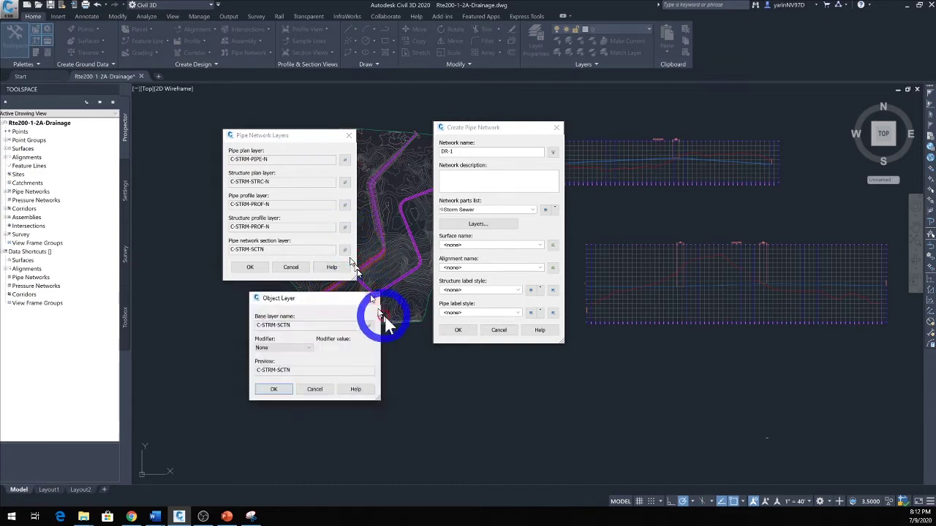
pyautogui.click(310, 349)
pyautogui.click(300, 367)
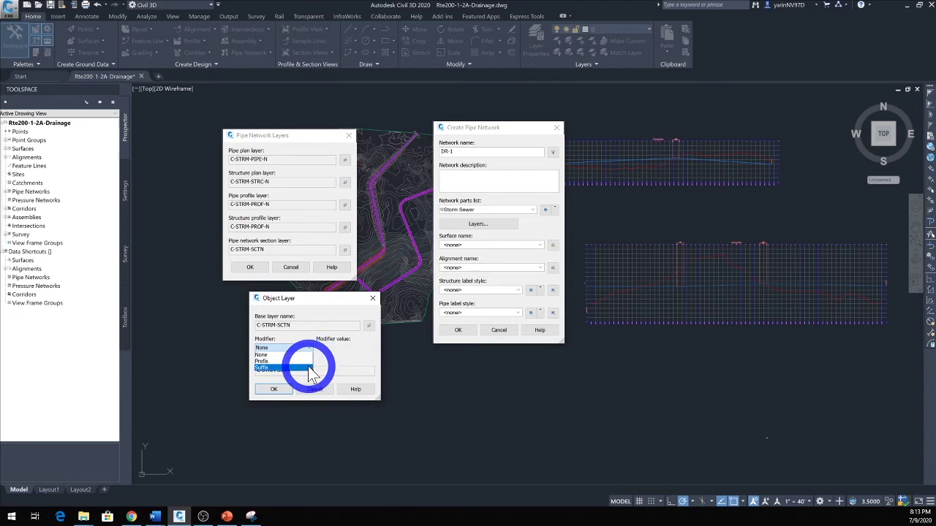
pyautogui.click(344, 350)
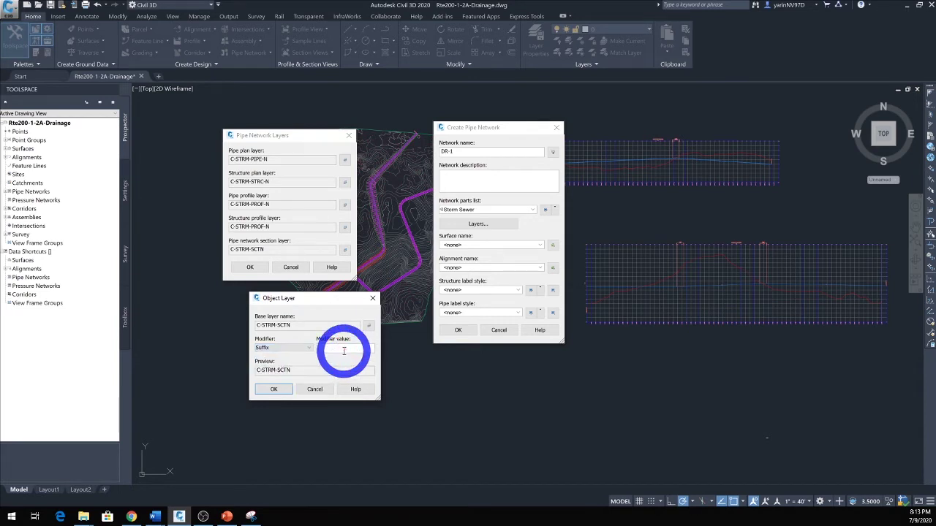
pyautogui.press('shift')
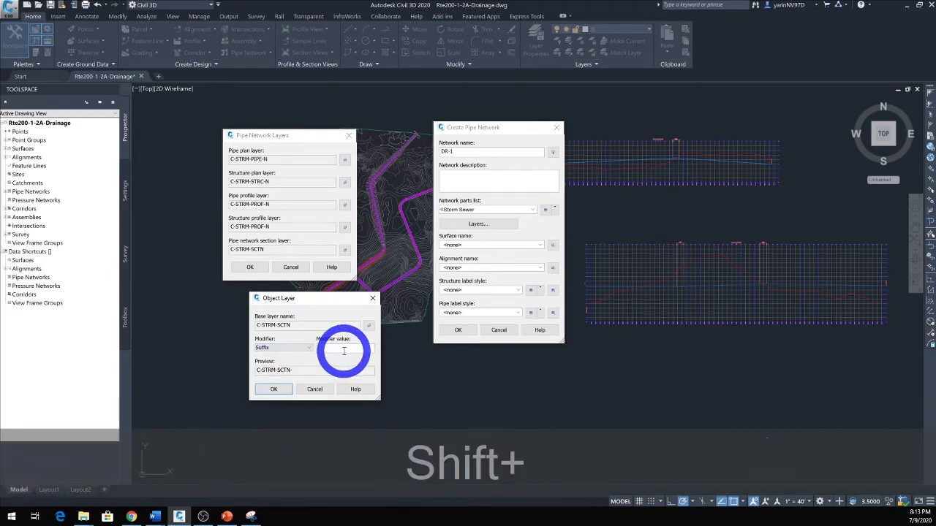
pyautogui.write('N')
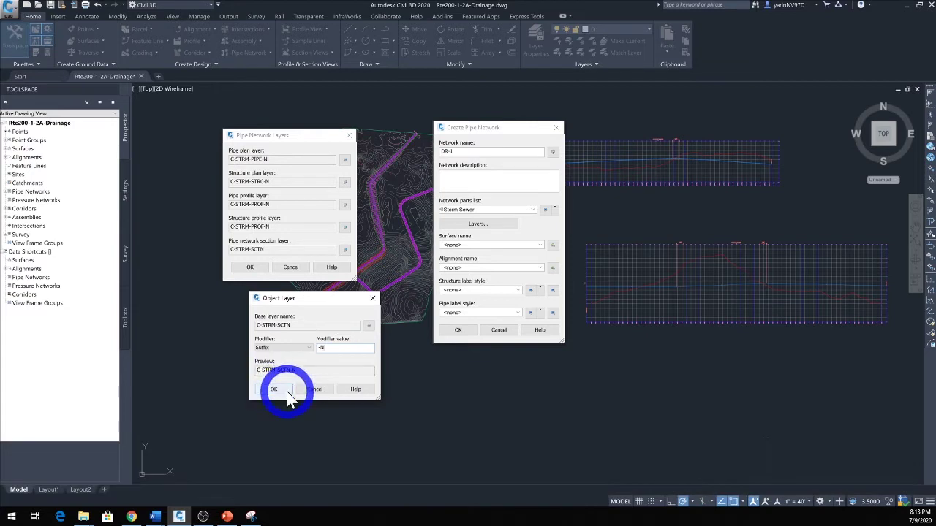
pyautogui.click(286, 392)
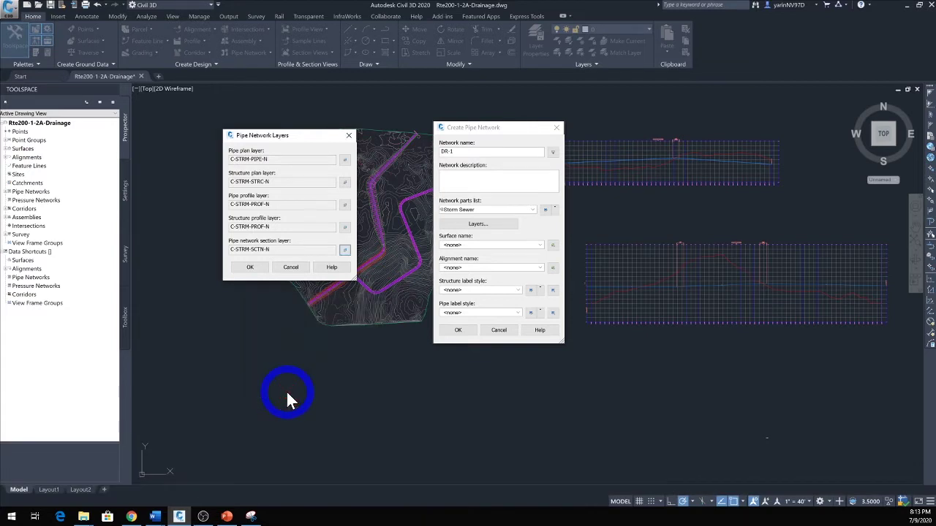
# Step: Accept the layer settings and set the network surface and alignment to Rte 200
pyautogui.click(250, 267)
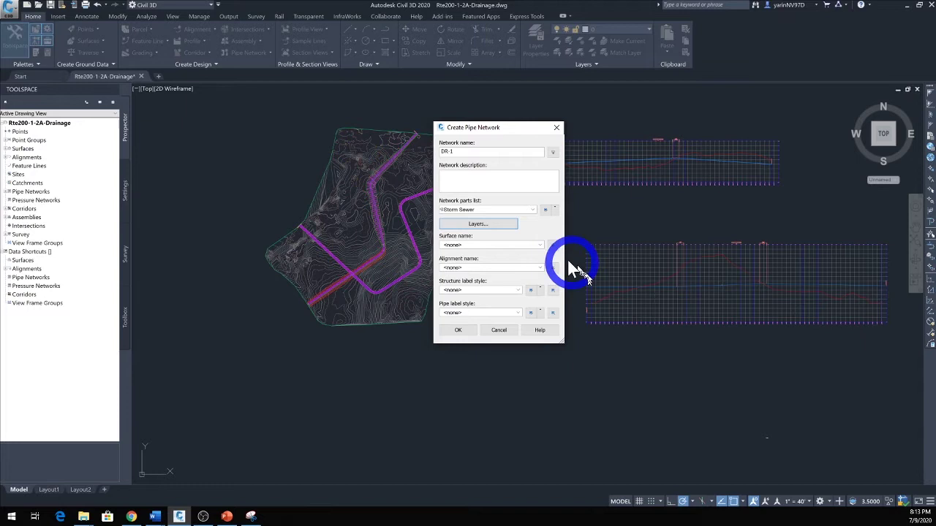
pyautogui.click(540, 245)
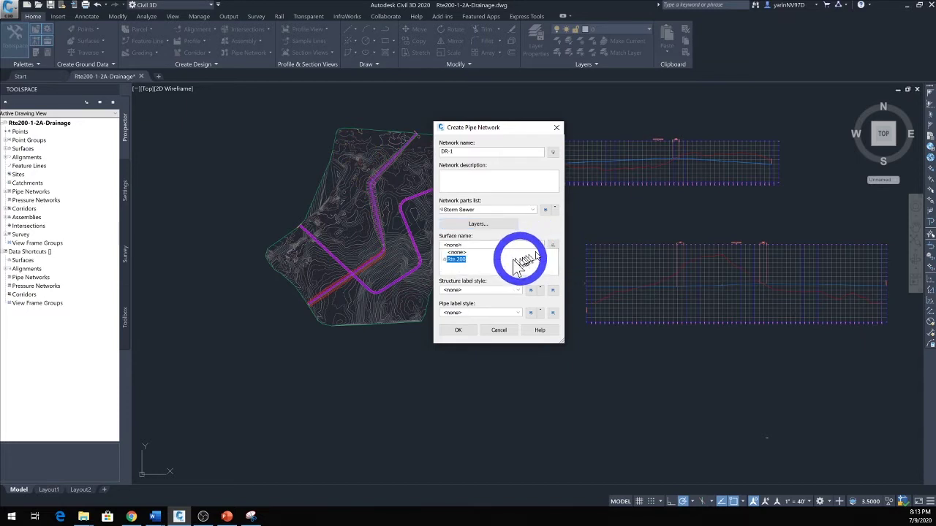
pyautogui.click(491, 260)
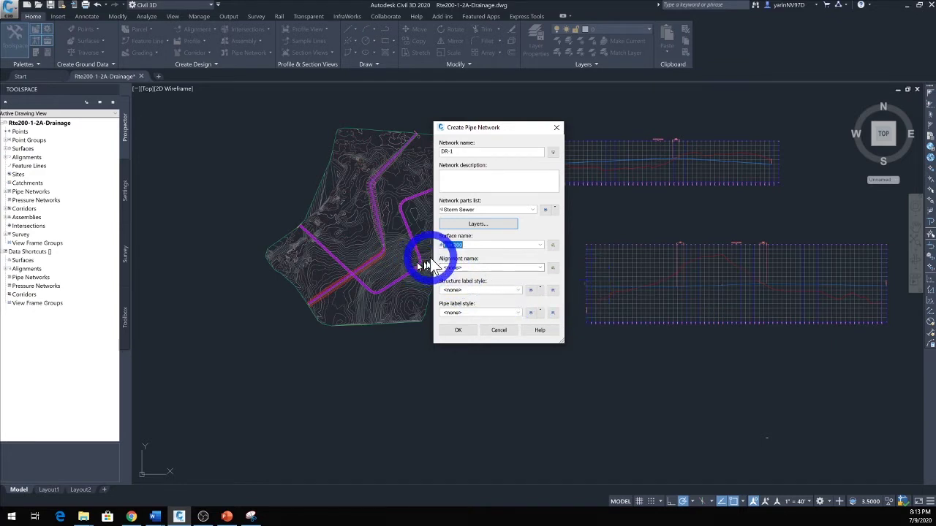
pyautogui.click(541, 268)
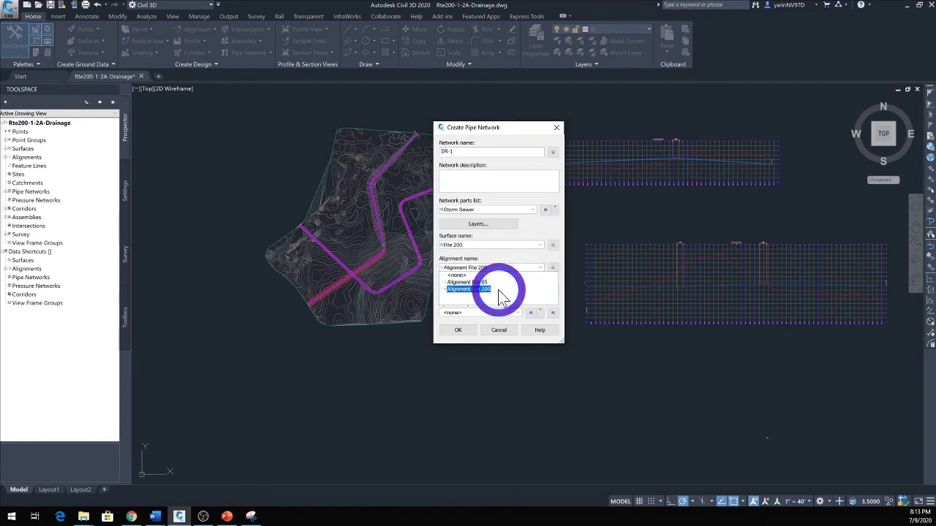
pyautogui.click(497, 290)
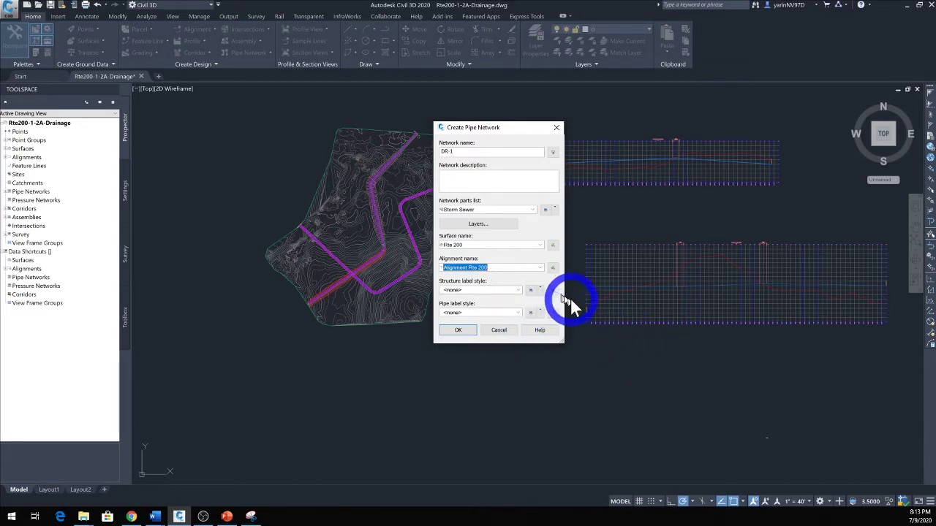
# Step: Use Data with Connected Pipes structure labels and Plan_Length Description and Slope pipe labels
pyautogui.click(520, 291)
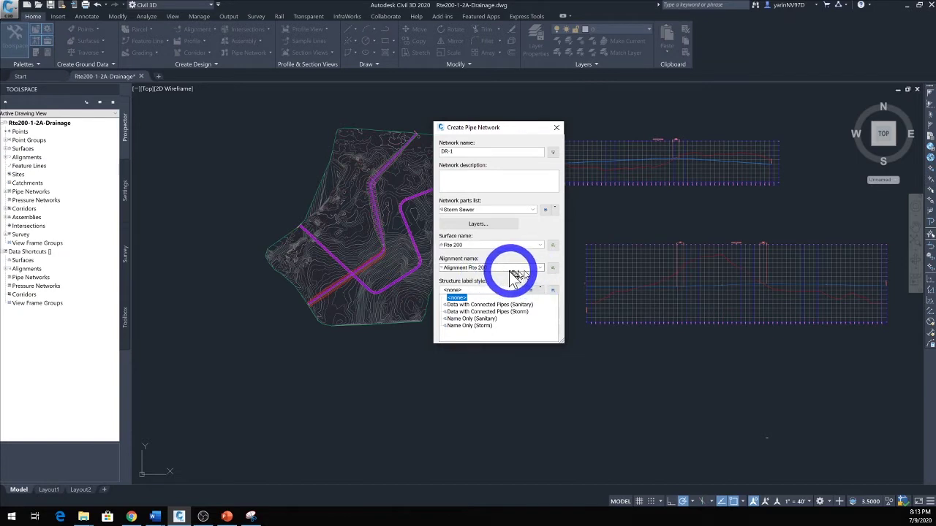
pyautogui.click(547, 327)
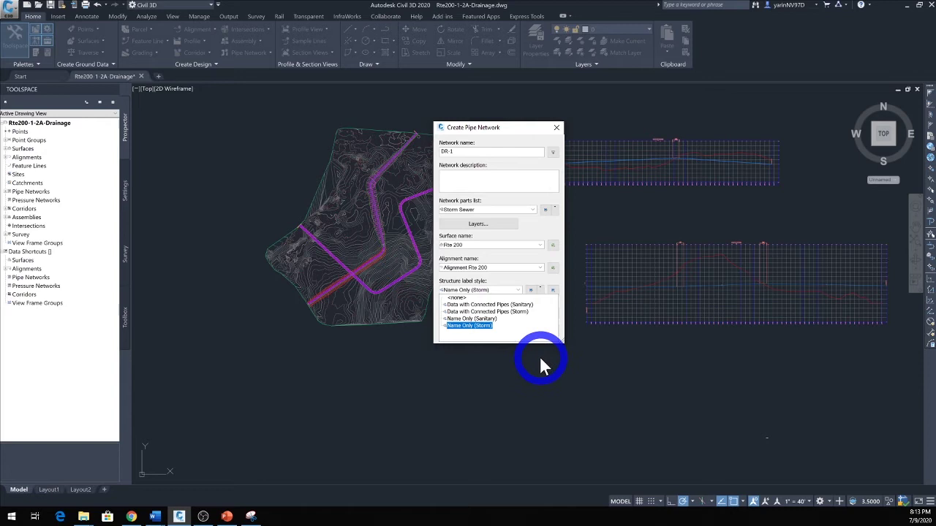
pyautogui.click(526, 305)
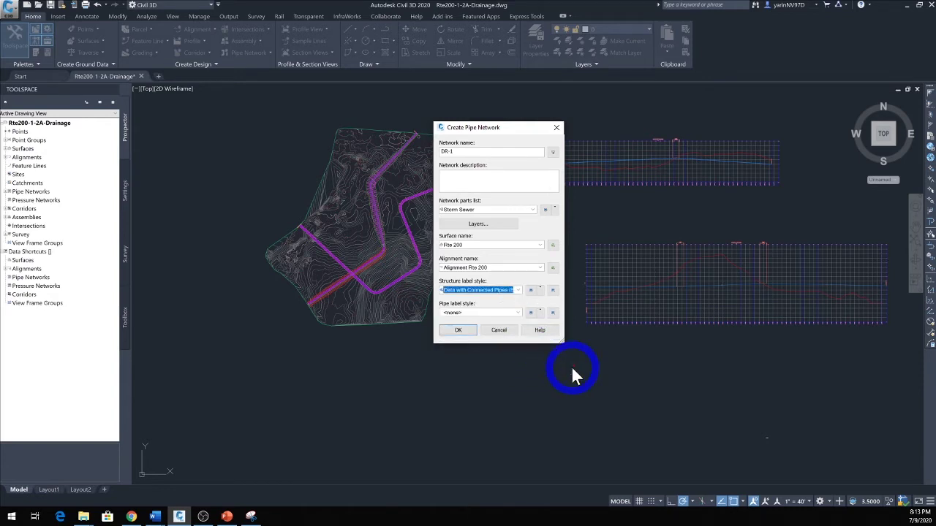
pyautogui.click(519, 314)
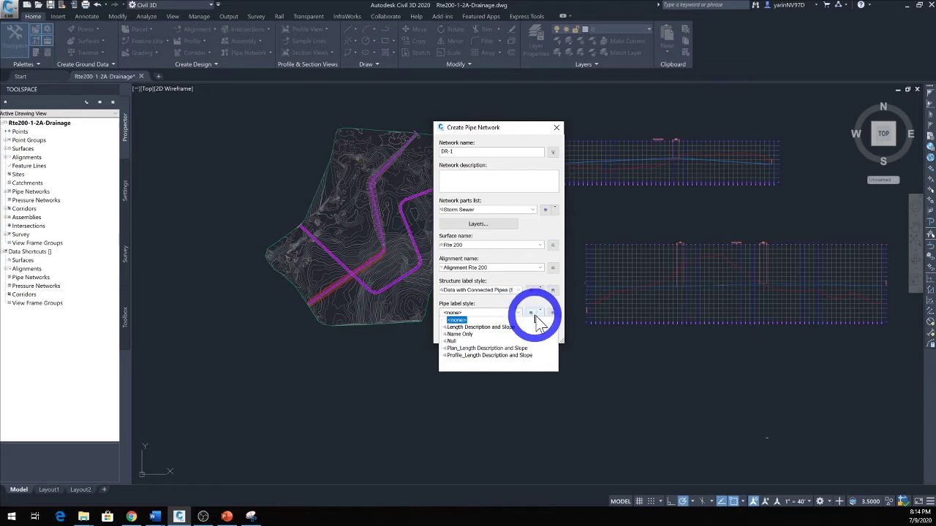
pyautogui.click(520, 350)
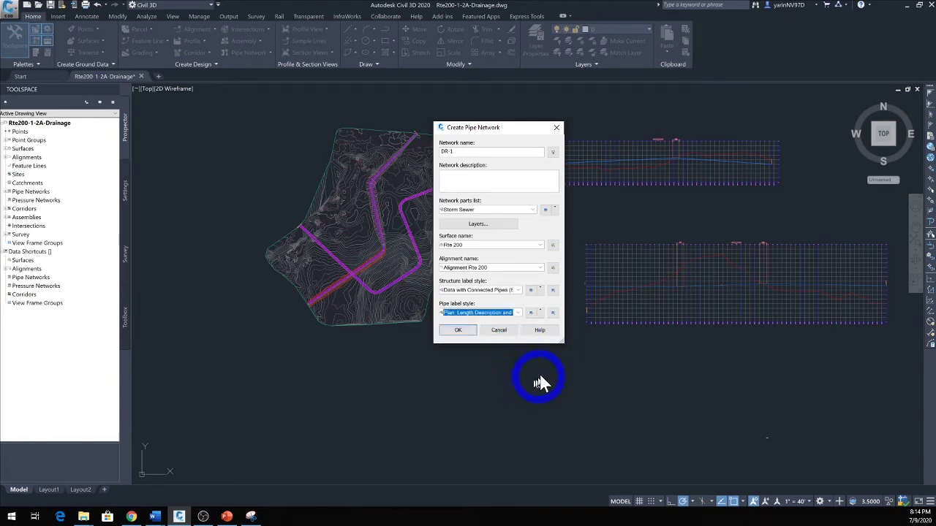
# Step: Confirm the Create Pipe Network dialog to create DR-1 and bring up Network Layout Tools
pyautogui.click(460, 331)
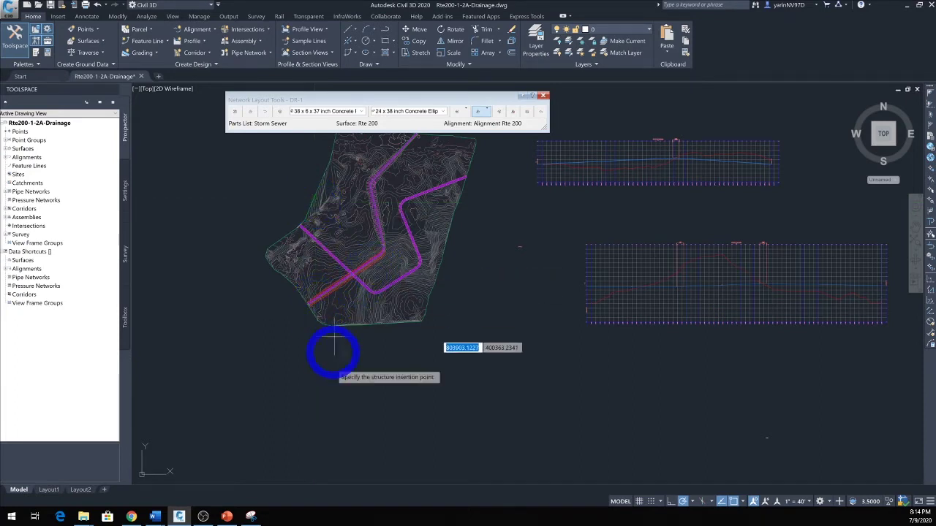
pyautogui.click(228, 518)
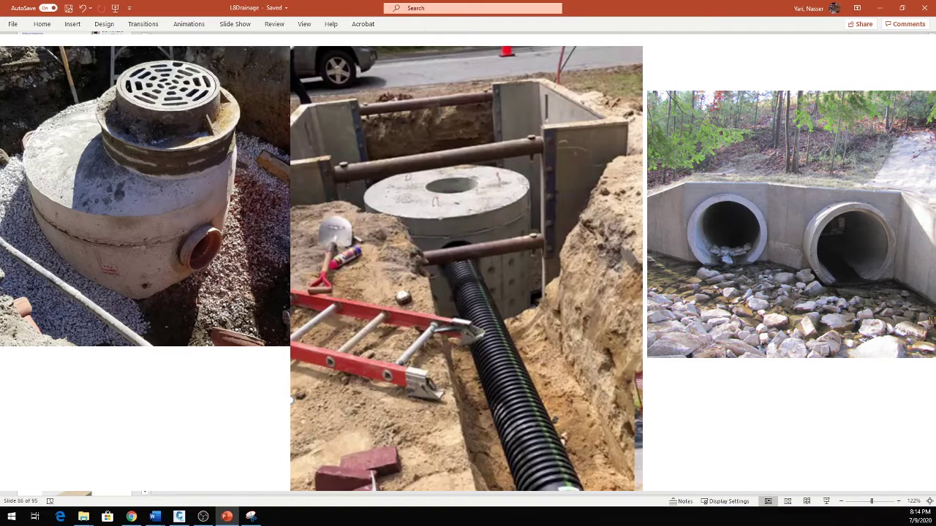
pyautogui.click(881, 8)
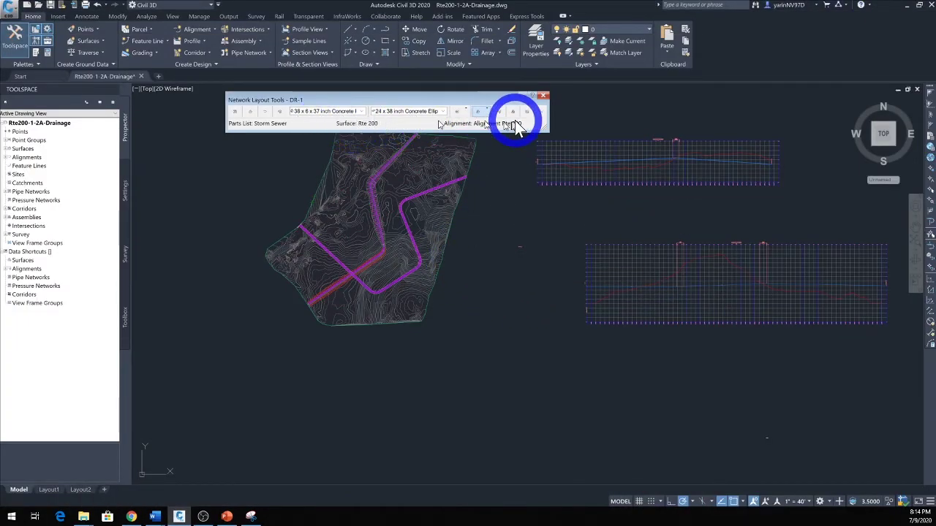
# Step: Hide the CIVIL Transparent Commands toolbar and reactivate the Network Layout Tools window
pyautogui.click(172, 17)
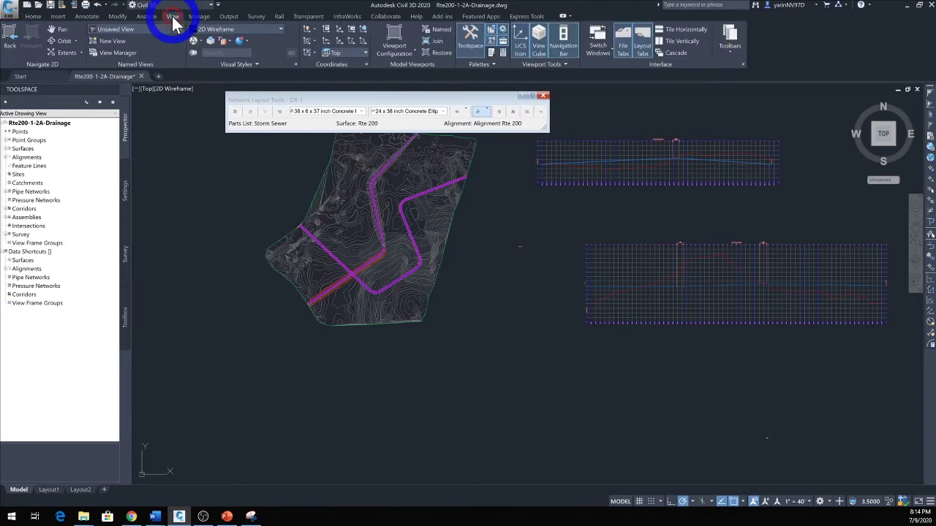
pyautogui.click(731, 52)
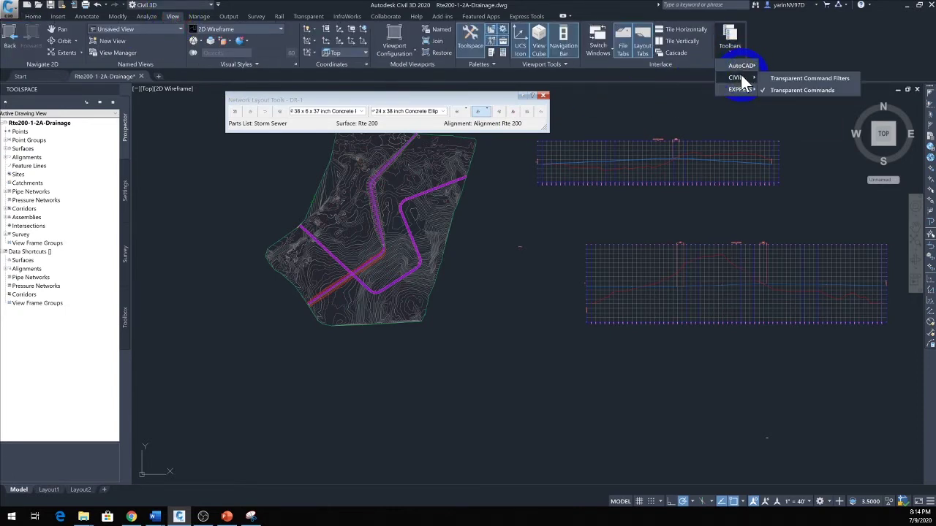
pyautogui.click(741, 76)
pyautogui.click(470, 106)
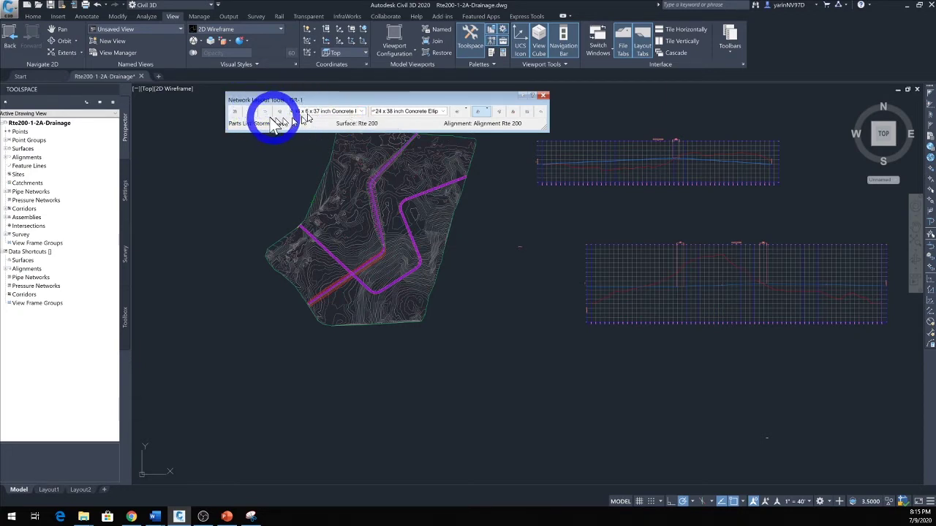
# Step: Choose the 48 x 48 Rect Two Tier structure and 18 inch Concrete Pipe for layout
pyautogui.click(361, 111)
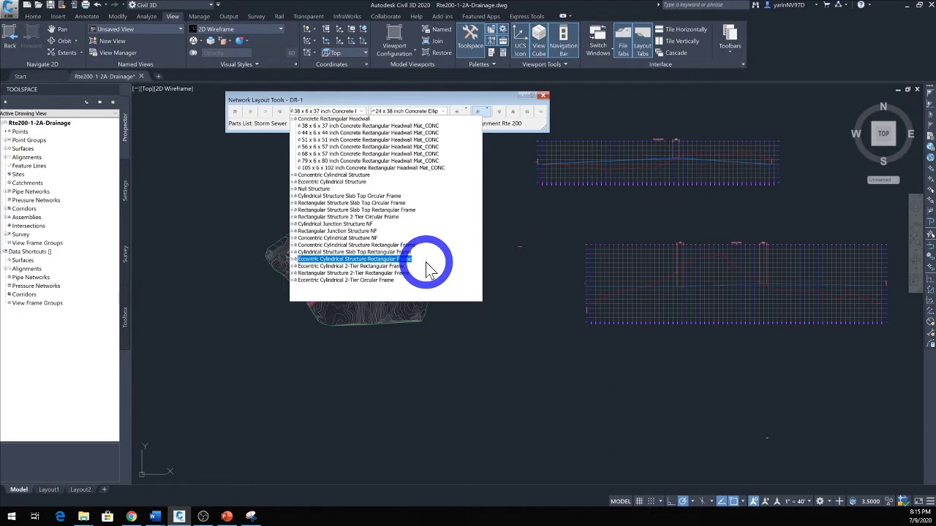
pyautogui.click(388, 218)
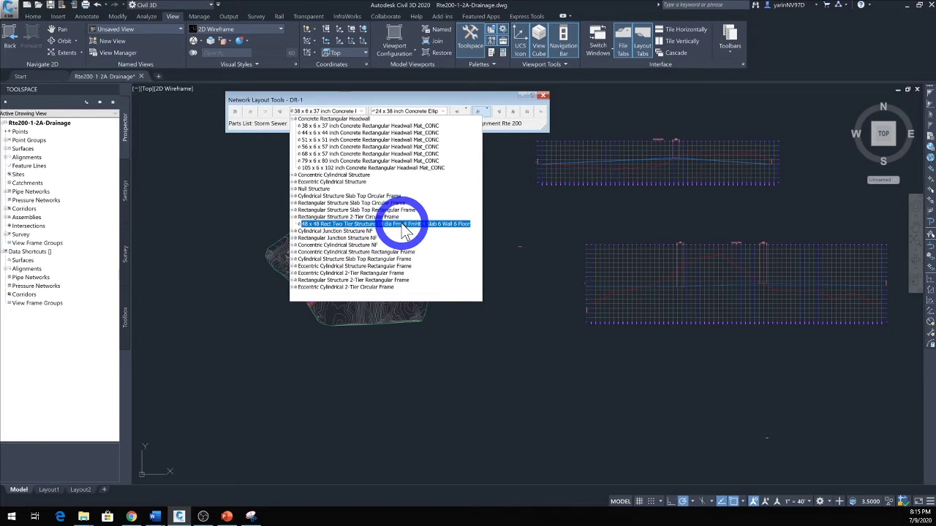
pyautogui.click(401, 226)
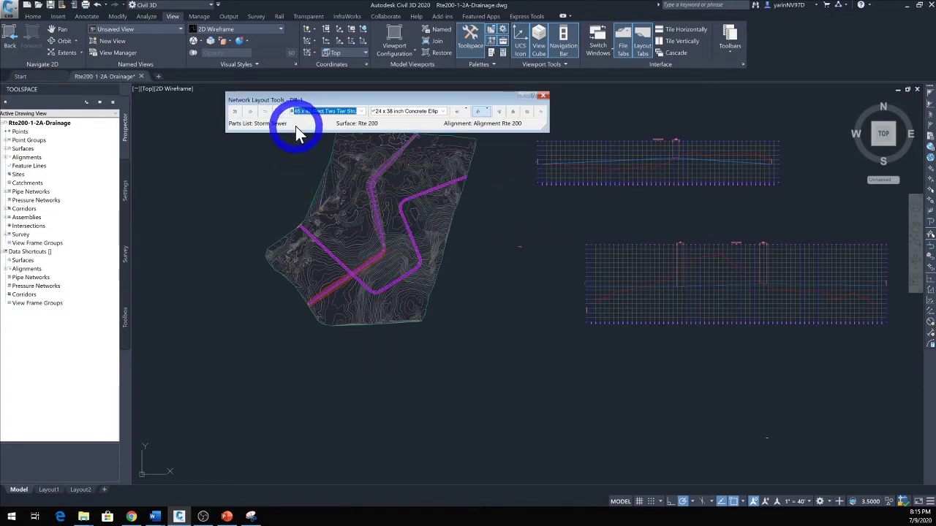
pyautogui.click(442, 111)
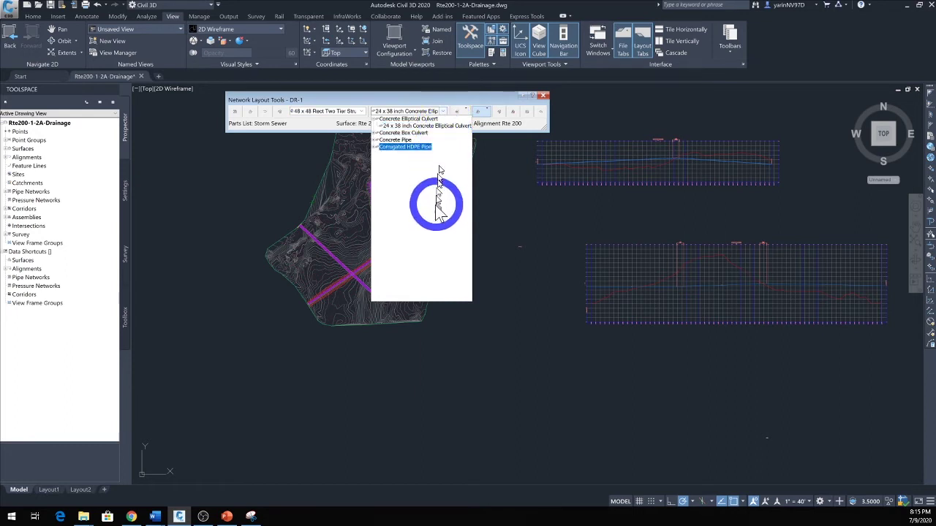
pyautogui.click(408, 145)
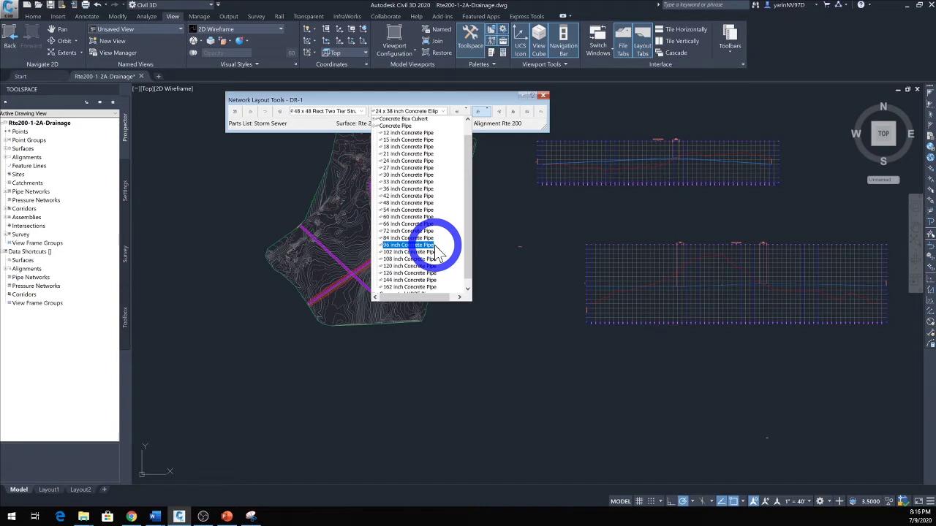
pyautogui.click(424, 149)
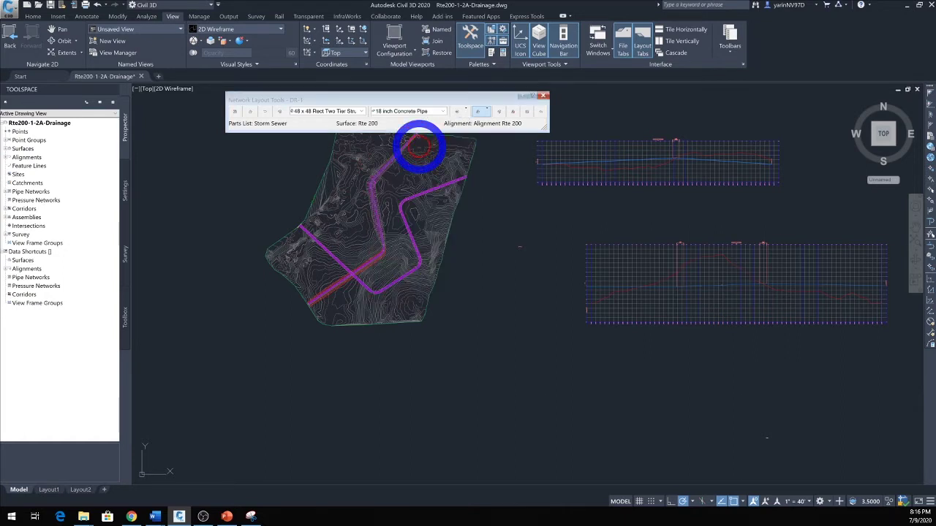
# Step: Enable the insertion-point option and start drawing in Pipes and Structures mode
pyautogui.click(467, 112)
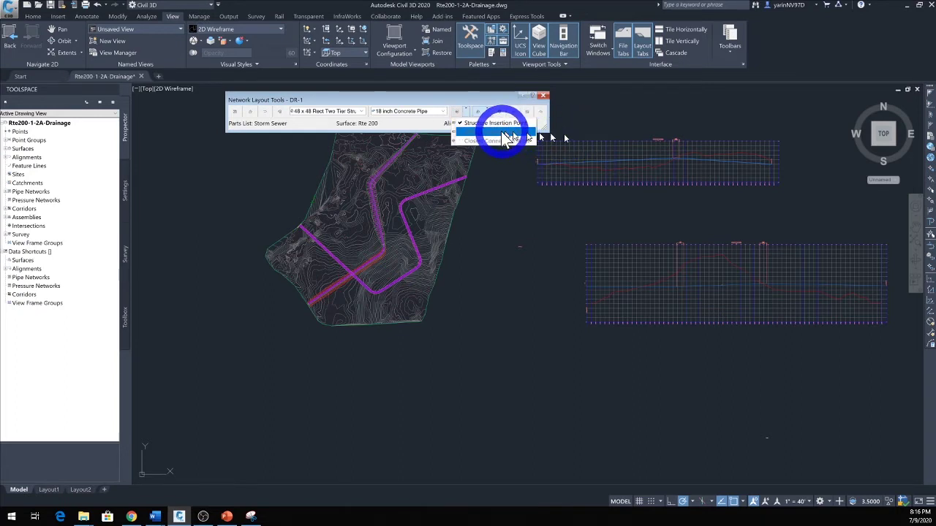
pyautogui.click(489, 111)
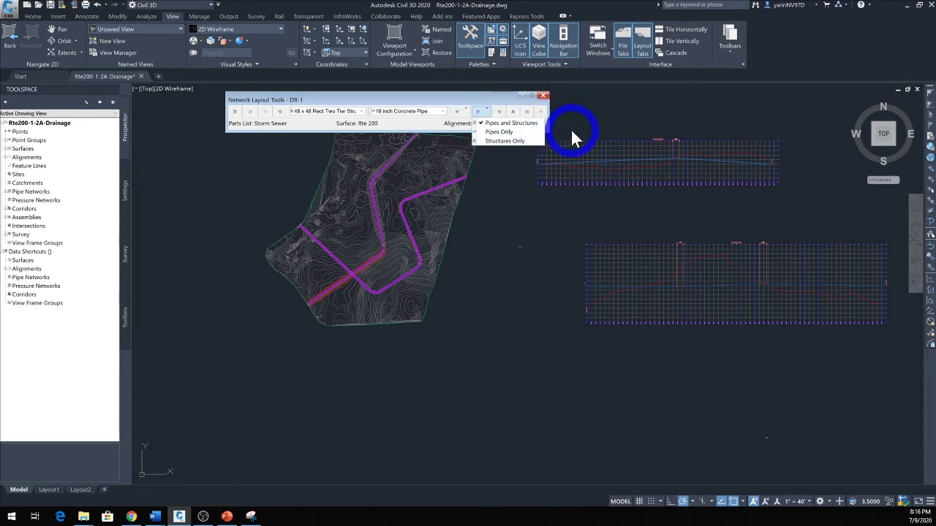
pyautogui.click(503, 123)
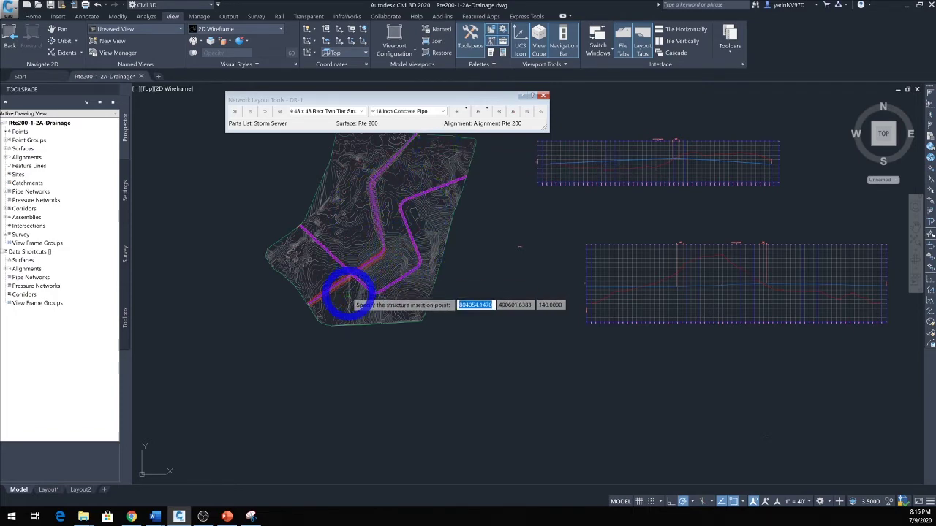
pyautogui.scroll(6, 348, 296)
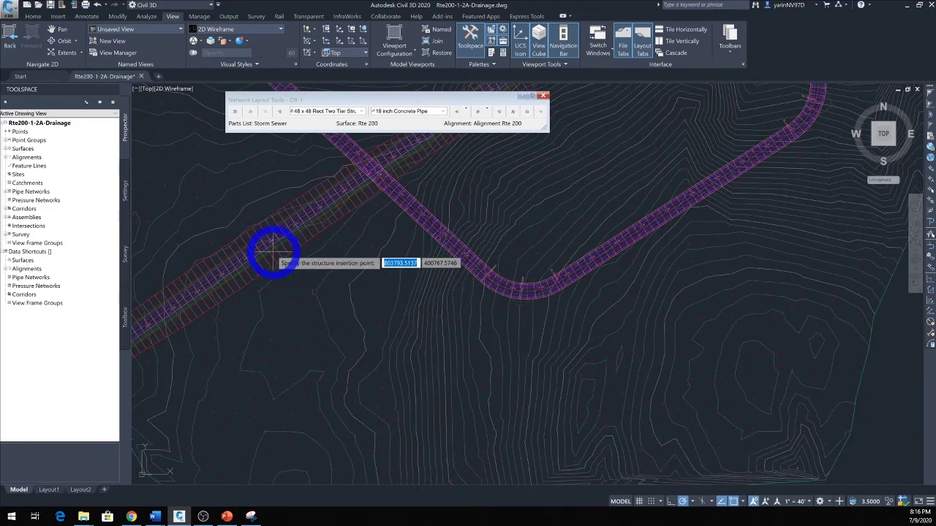
pyautogui.scroll(3, 344, 318)
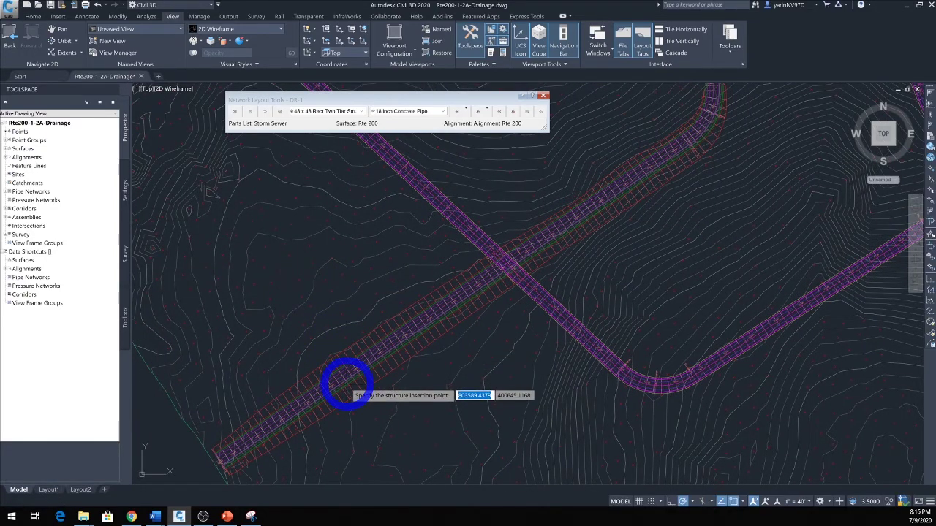
pyautogui.scroll(3, 345, 376)
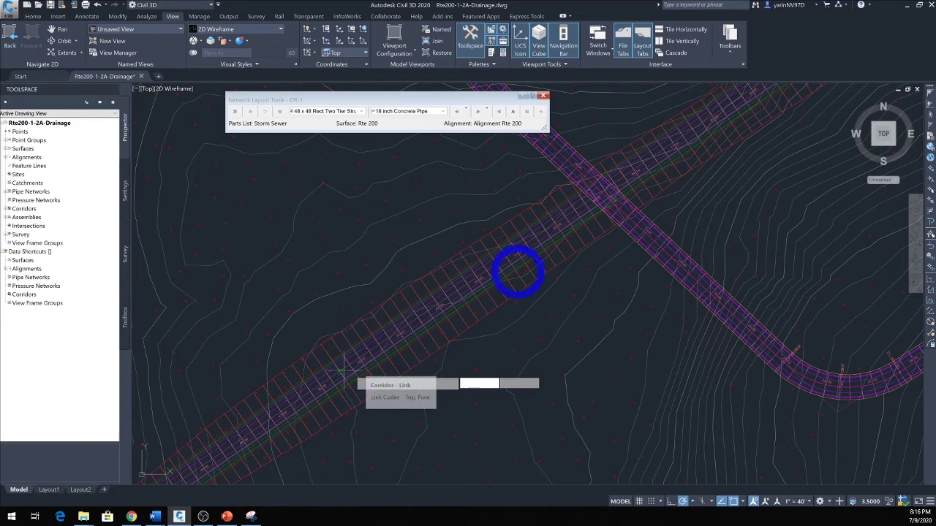
pyautogui.scroll(-3, 542, 148)
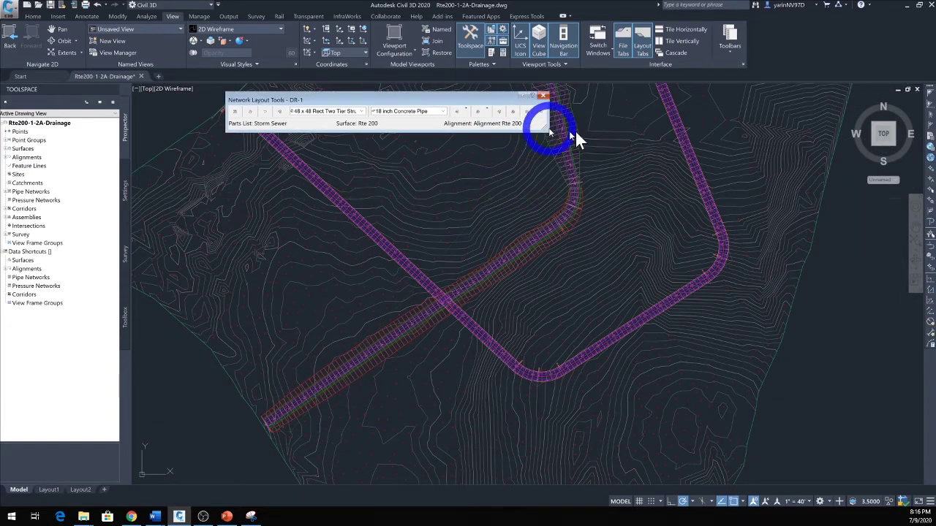
pyautogui.click(487, 111)
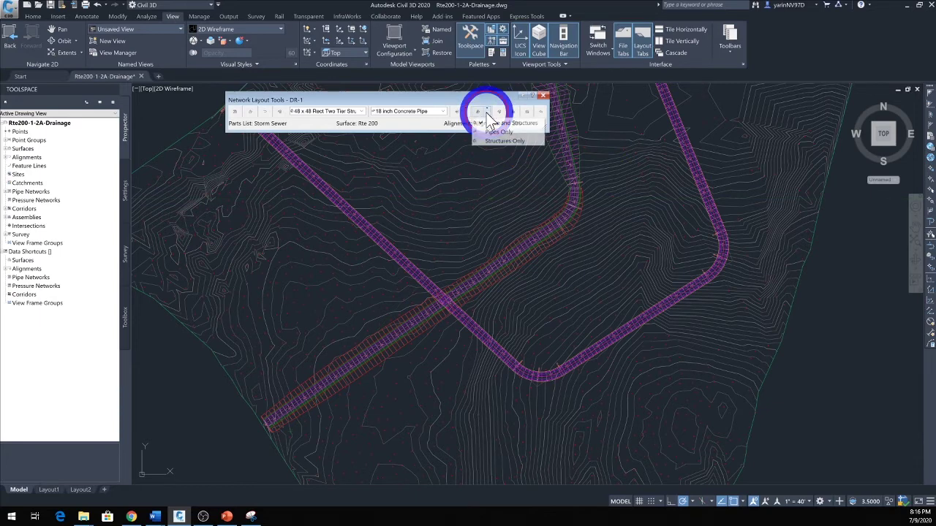
pyautogui.click(535, 124)
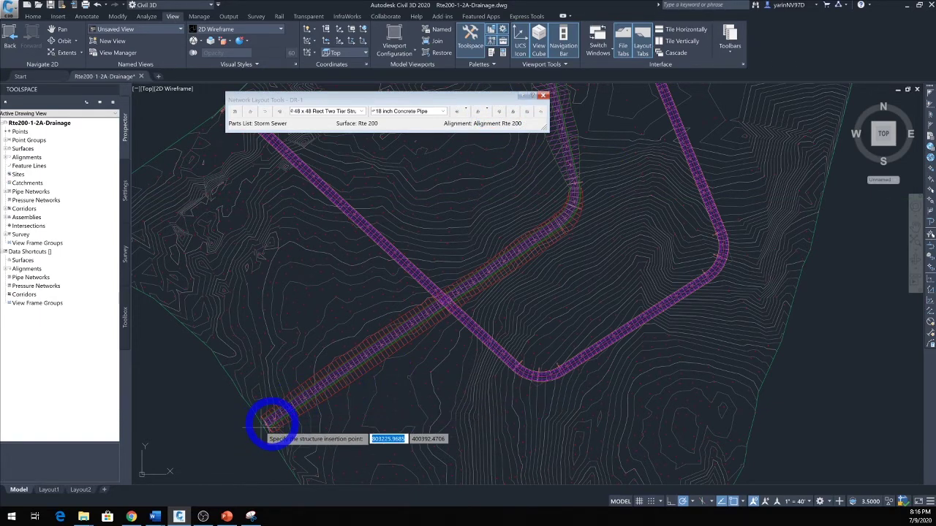
# Step: Place structures 1 through 4 along the Rte 200 corridor, linked by concrete pipes
pyautogui.scroll(2, 272, 422)
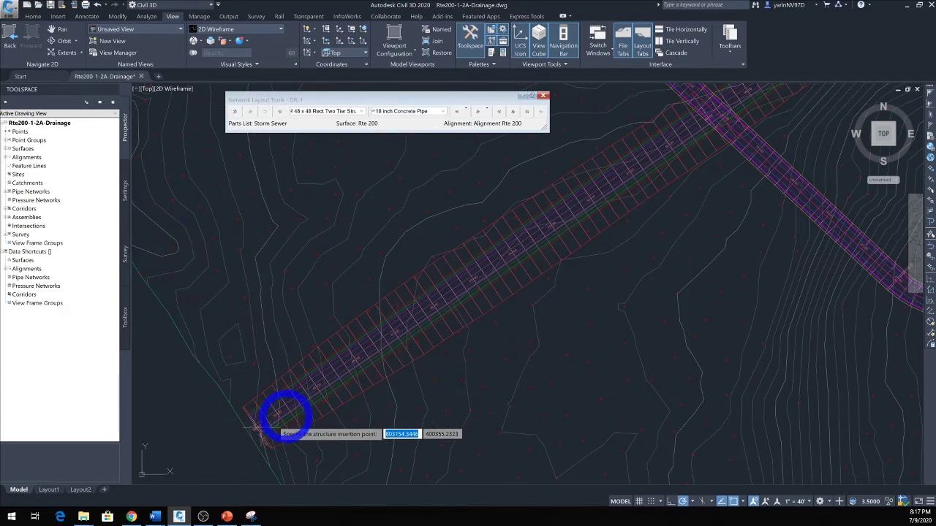
pyautogui.scroll(2, 276, 422)
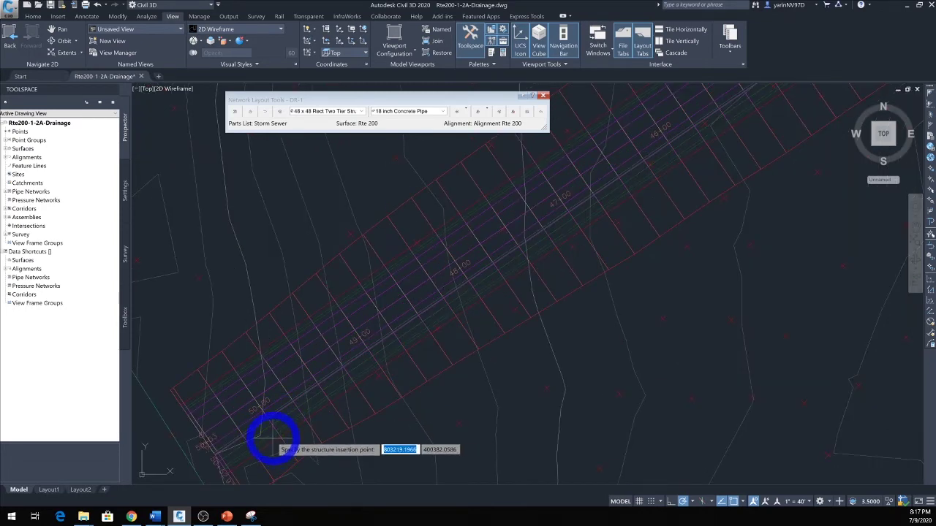
pyautogui.click(272, 437)
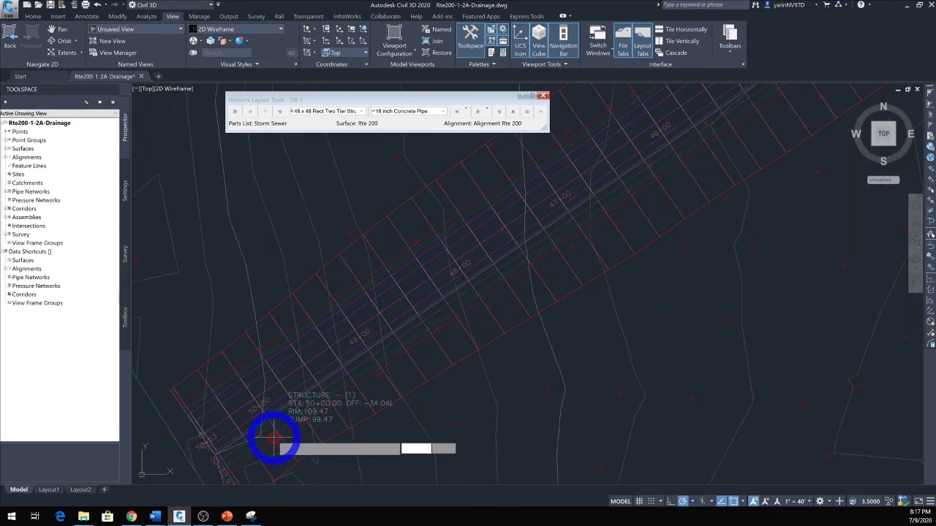
pyautogui.click(481, 297)
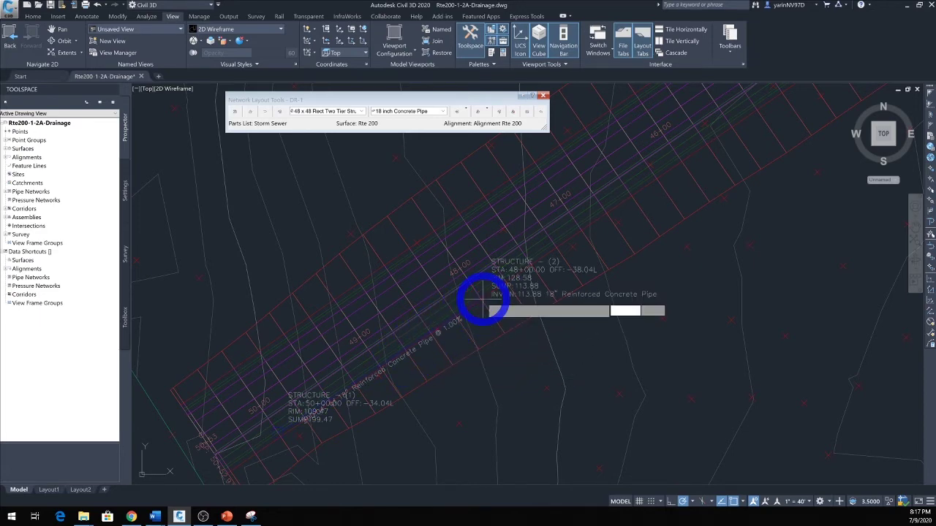
pyautogui.click(435, 228)
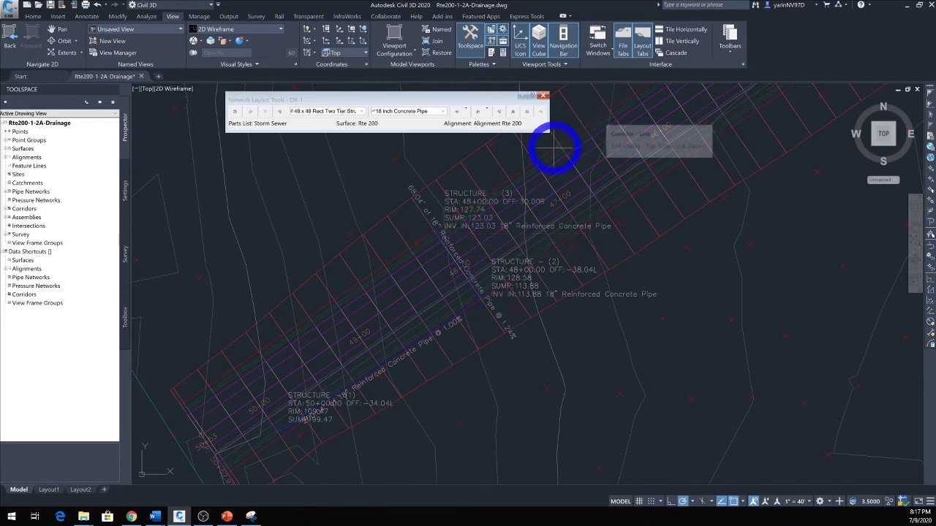
pyautogui.click(601, 121)
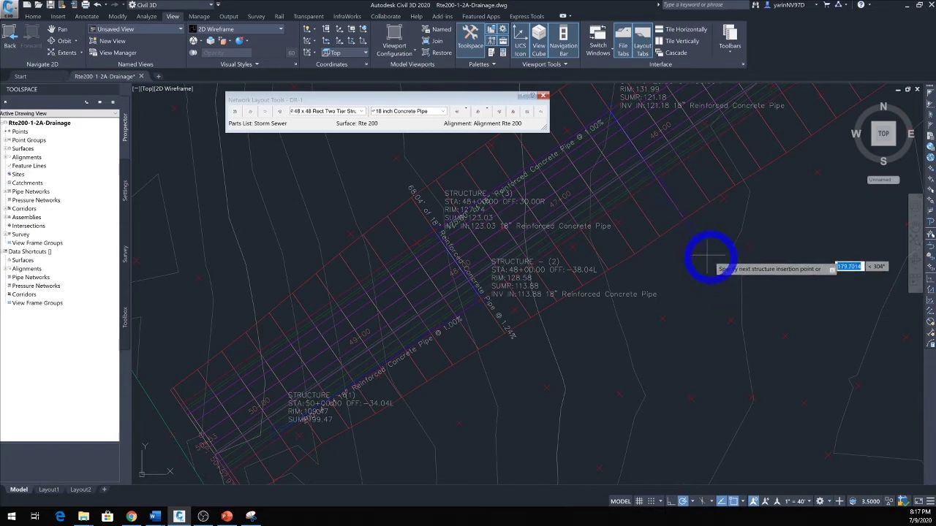
# Step: Place structure 5 as a 51 x 6 x 51 inch concrete headwall and finish layout
pyautogui.click(363, 114)
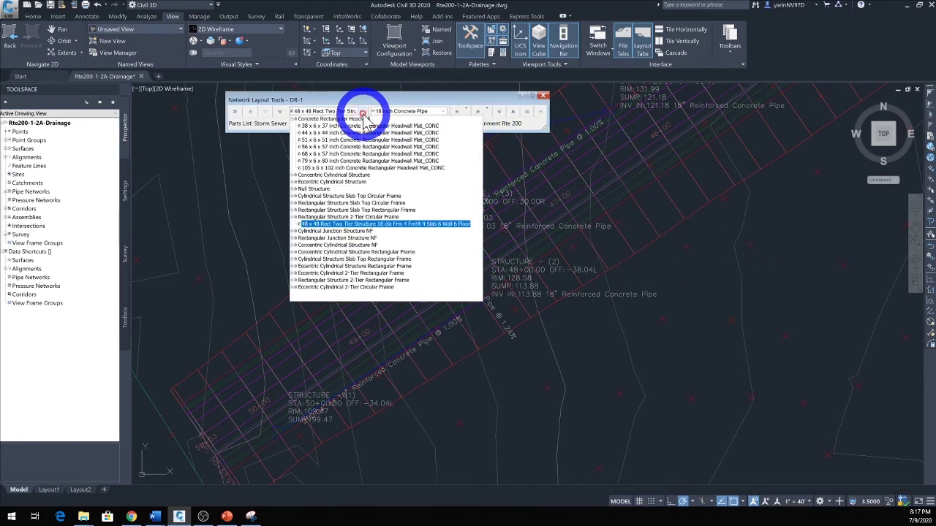
pyautogui.click(424, 140)
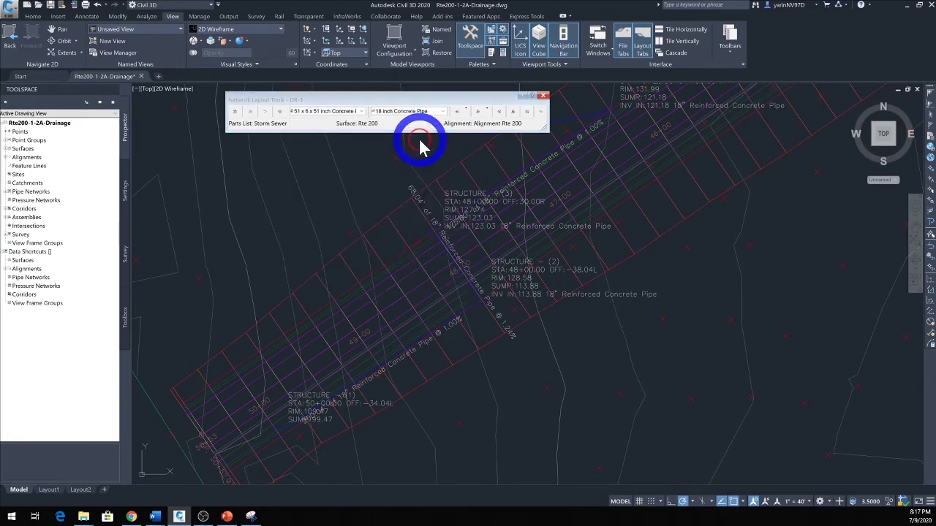
pyautogui.click(681, 272)
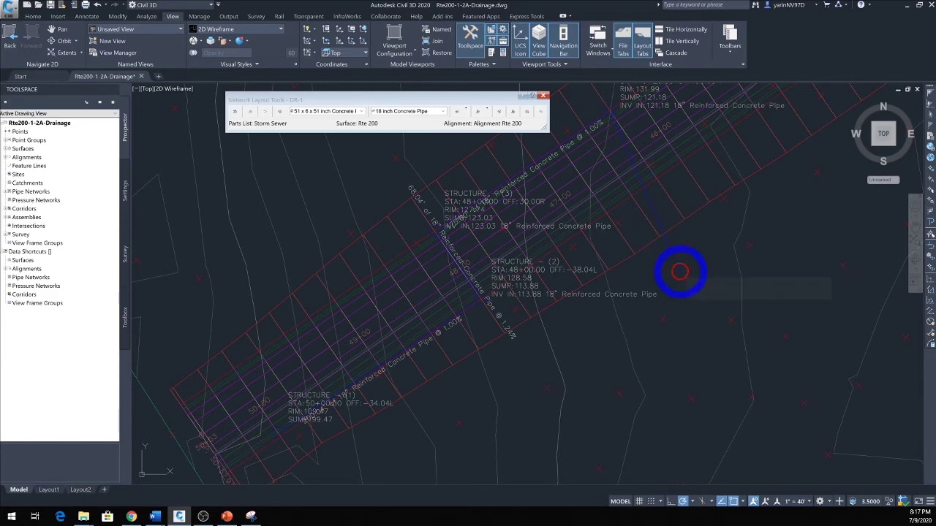
pyautogui.press('Return')
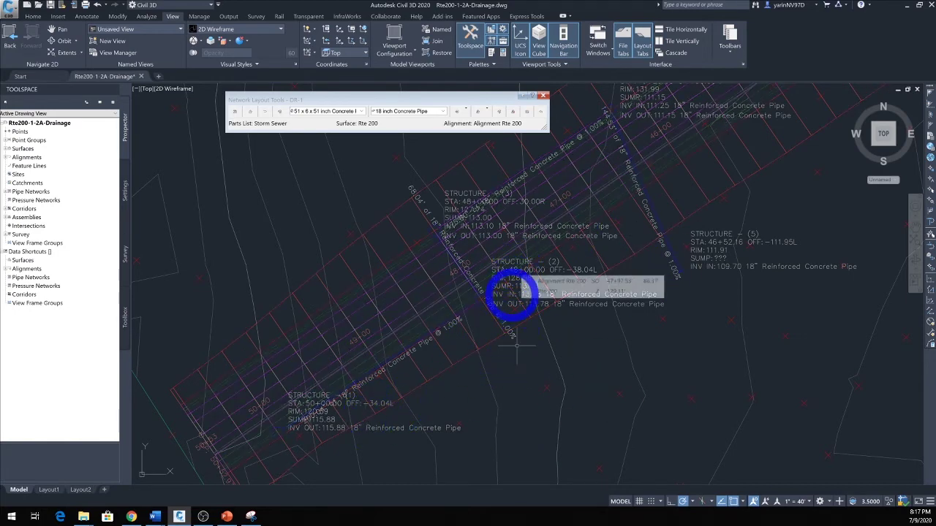
pyautogui.scroll(4, 516, 301)
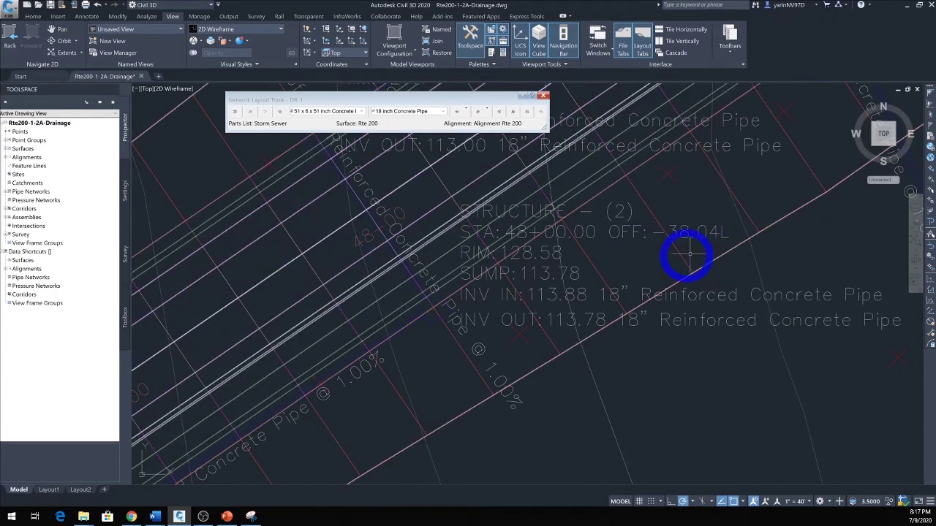
pyautogui.moveTo(560, 333)
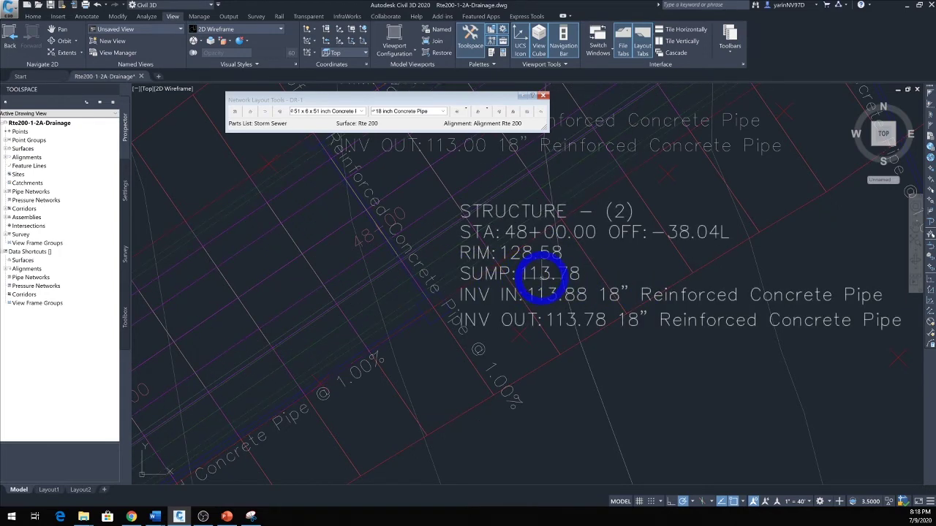
pyautogui.moveTo(545, 274)
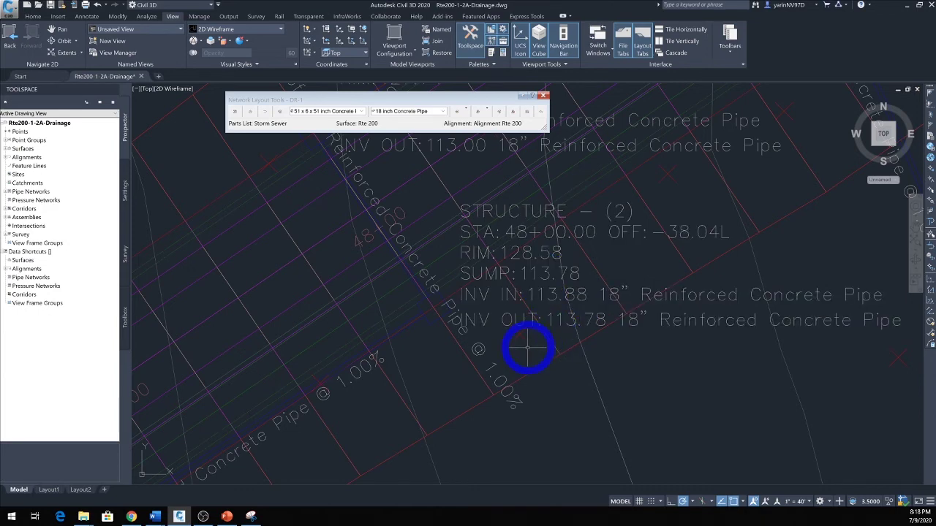
pyautogui.moveTo(526, 350)
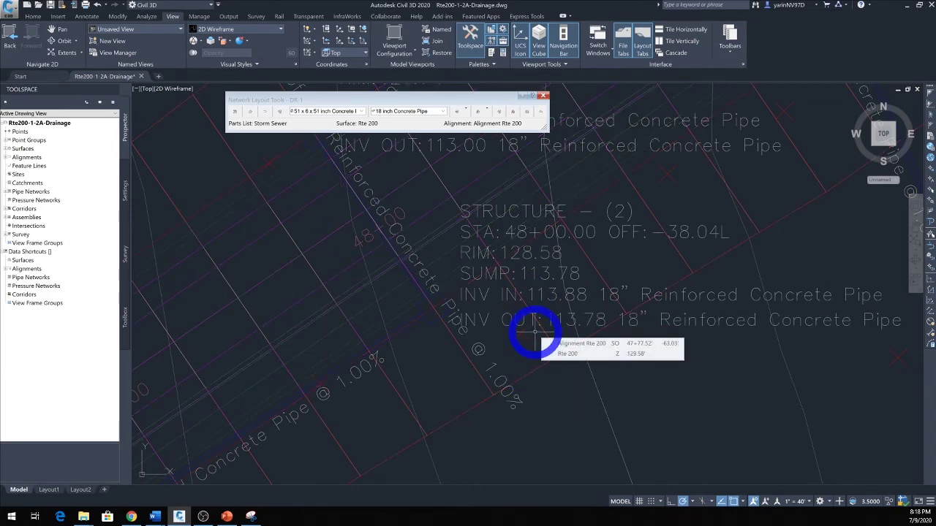
# Step: Zoom in and out across the DR-1 storm network along Rte 200
pyautogui.scroll(-2, 727, 312)
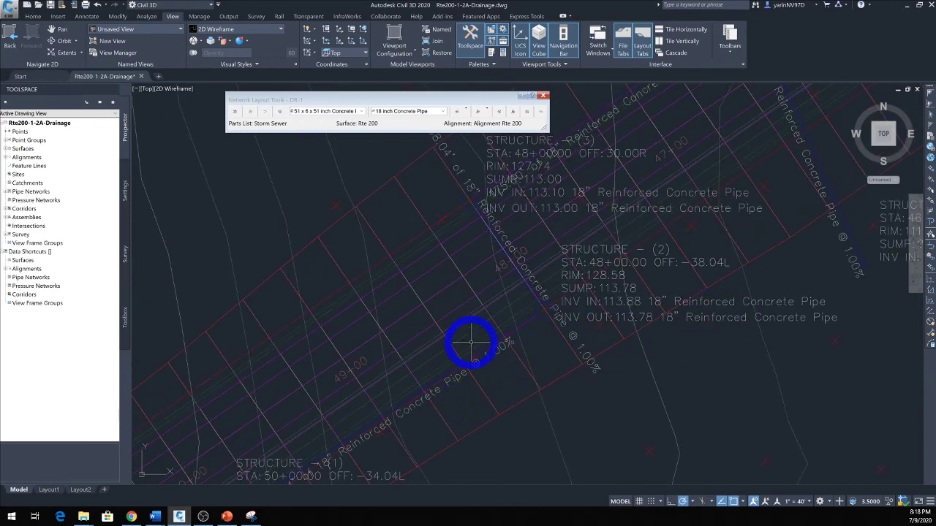
pyautogui.scroll(2, 471, 341)
pyautogui.scroll(-1, 553, 297)
pyautogui.scroll(-1, 591, 251)
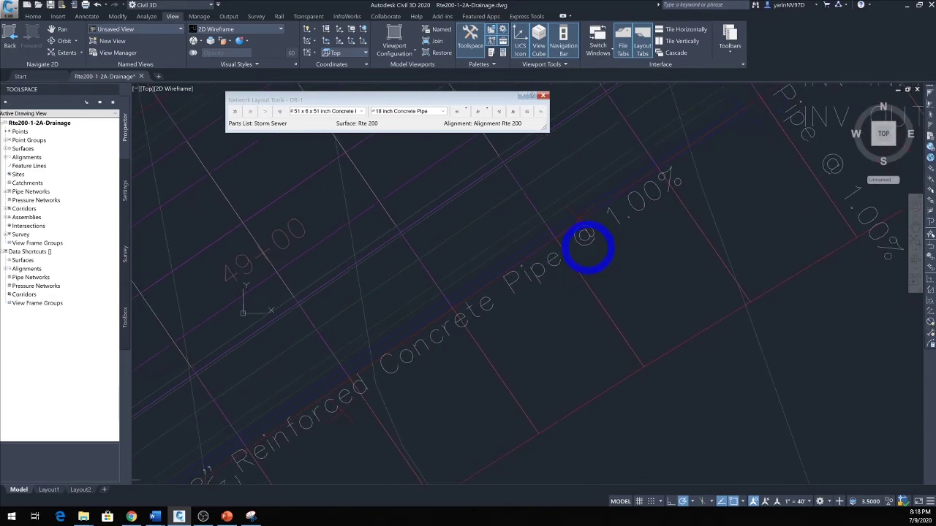
pyautogui.scroll(-1, 455, 371)
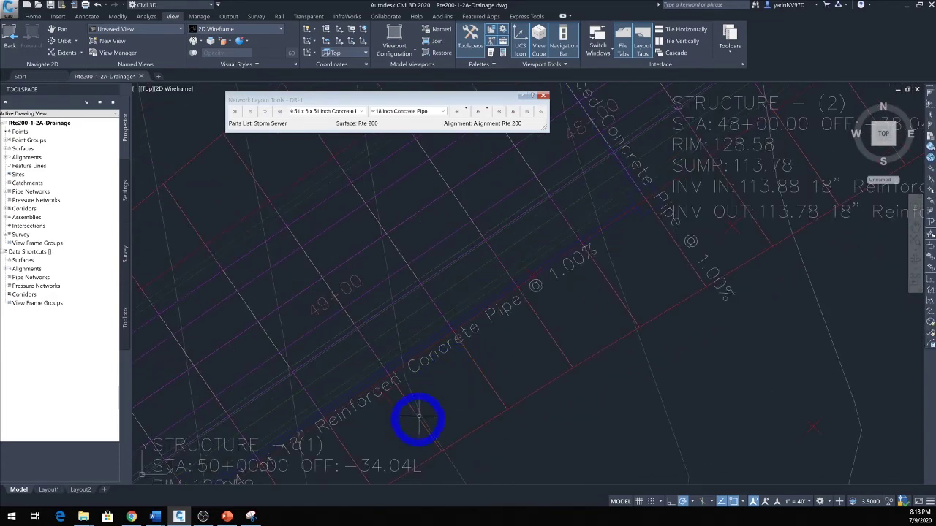
pyautogui.scroll(-1, 476, 354)
pyautogui.scroll(3, 475, 353)
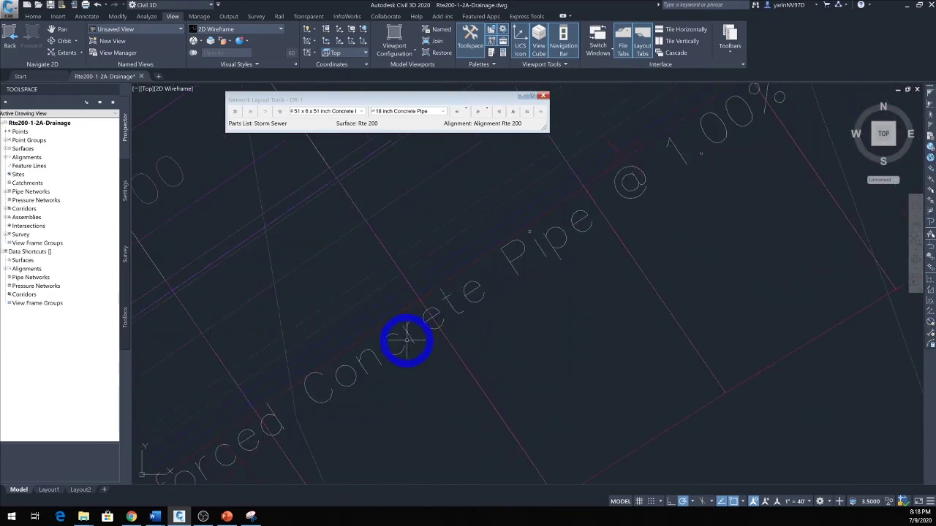
pyautogui.scroll(-4, 504, 285)
pyautogui.scroll(2, 481, 355)
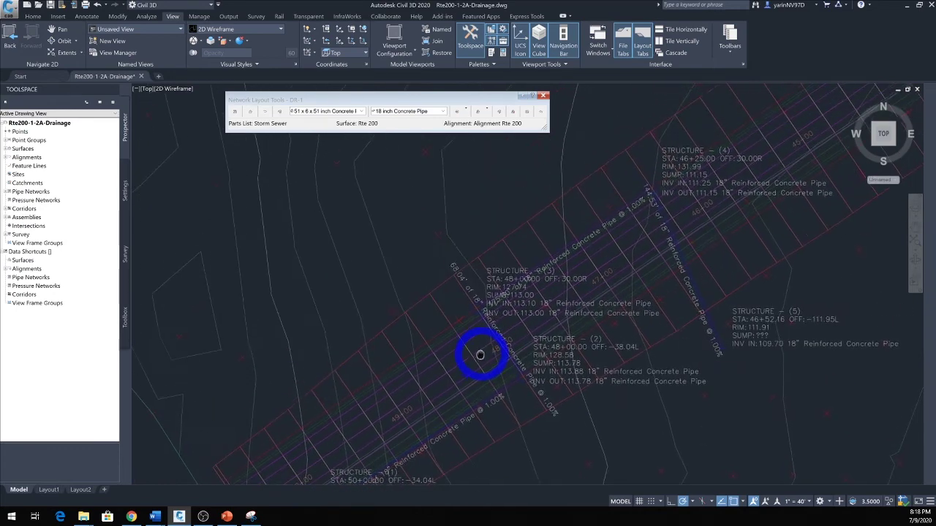
pyautogui.scroll(3, 568, 299)
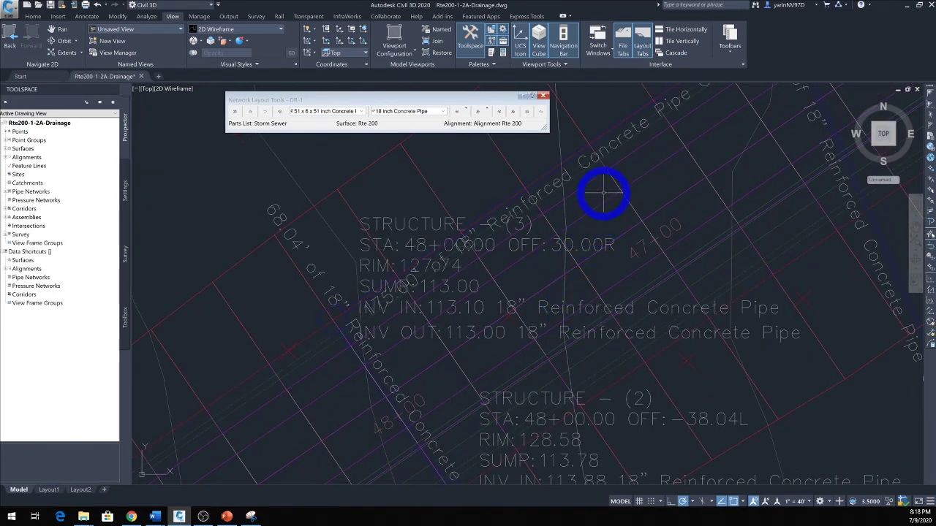
# Step: Pan and zoom to bring Structure (2) at station 48+00.00 into close view
pyautogui.moveTo(620, 192)
pyautogui.mouseDown(button='middle')
pyautogui.moveTo(538, 321)
pyautogui.moveTo(609, 233)
pyautogui.mouseUp(button='middle')
pyautogui.scroll(2, 547, 233)
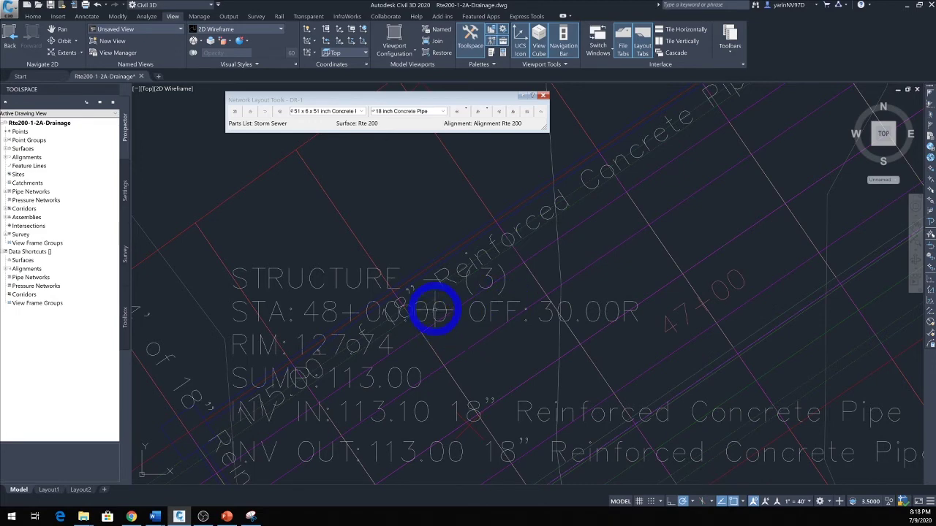
pyautogui.scroll(-4, 464, 330)
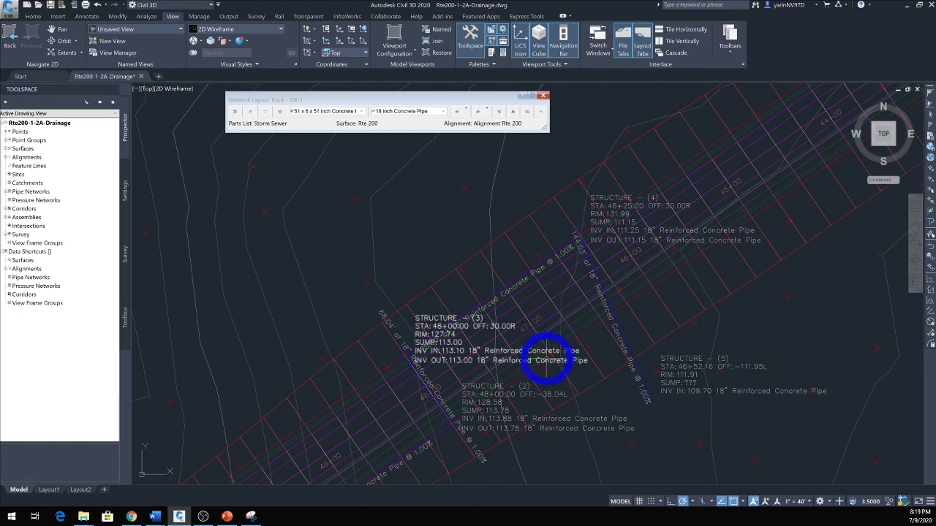
pyautogui.moveTo(548, 356); pyautogui.dragTo(631, 188, button='middle')
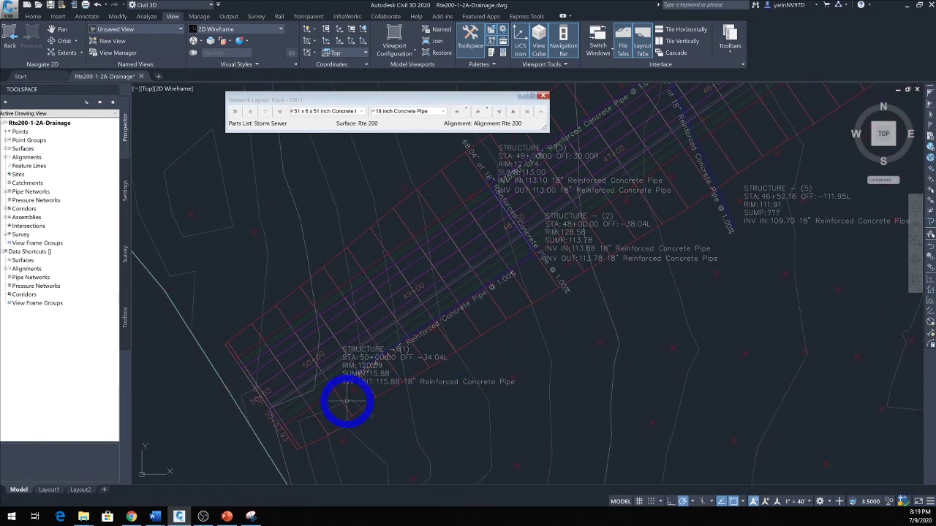
pyautogui.scroll(6, 536, 254)
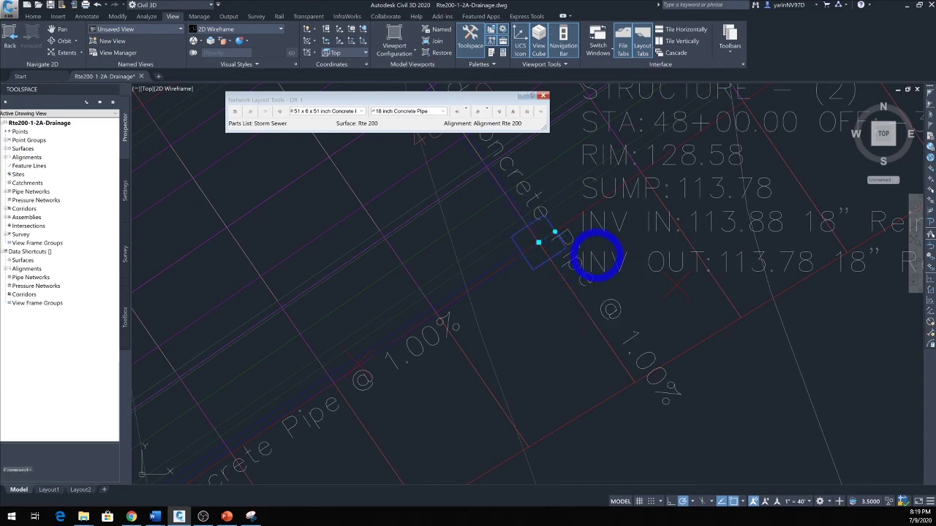
# Step: Use Select Similar on Structure (2) to select every DR-1 structure, then check the view
pyautogui.rightClick(535, 243)
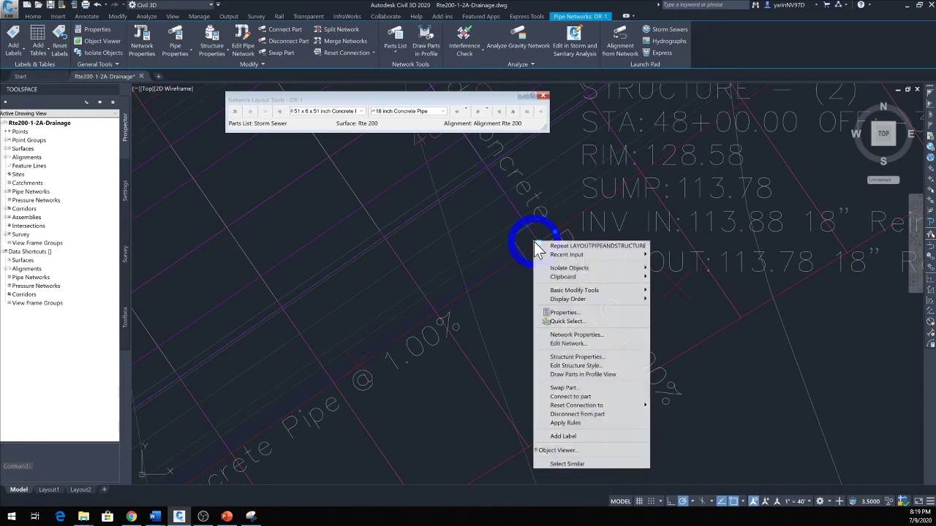
pyautogui.click(583, 465)
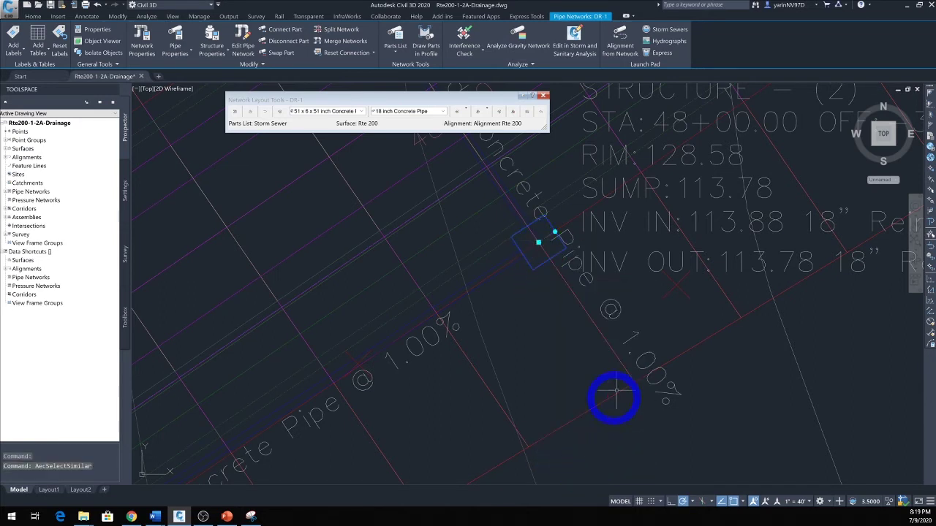
pyautogui.scroll(-5, 481, 354)
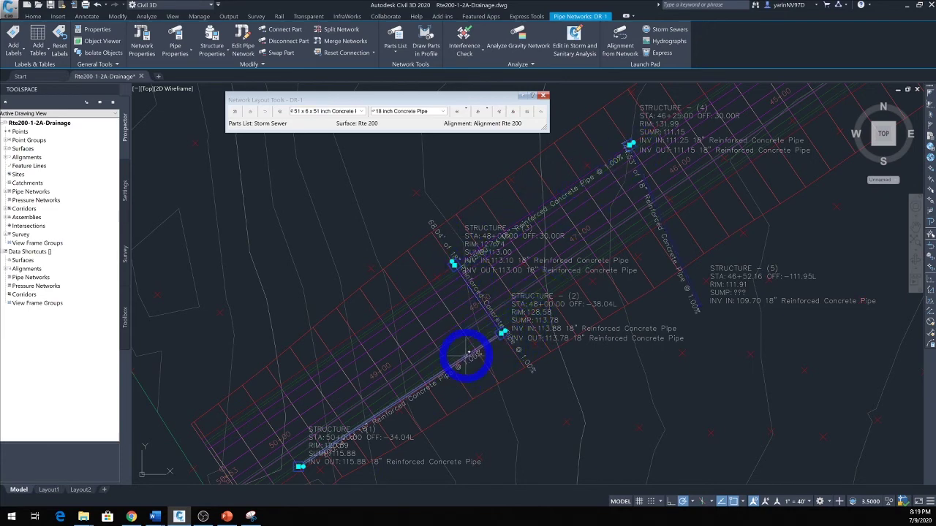
pyautogui.scroll(2, 467, 355)
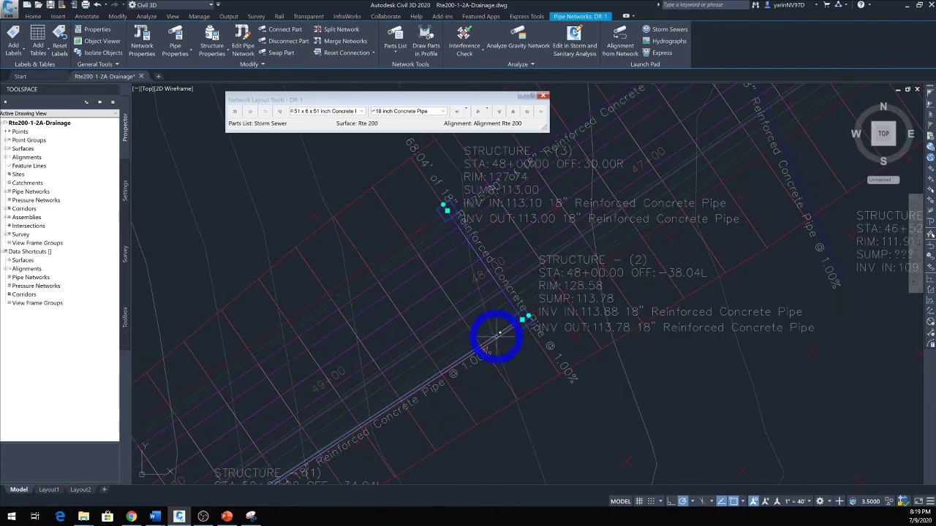
# Step: Select the pipe below Structure (2) and use Select Similar to select all DR-1 pipes
pyautogui.click(496, 336)
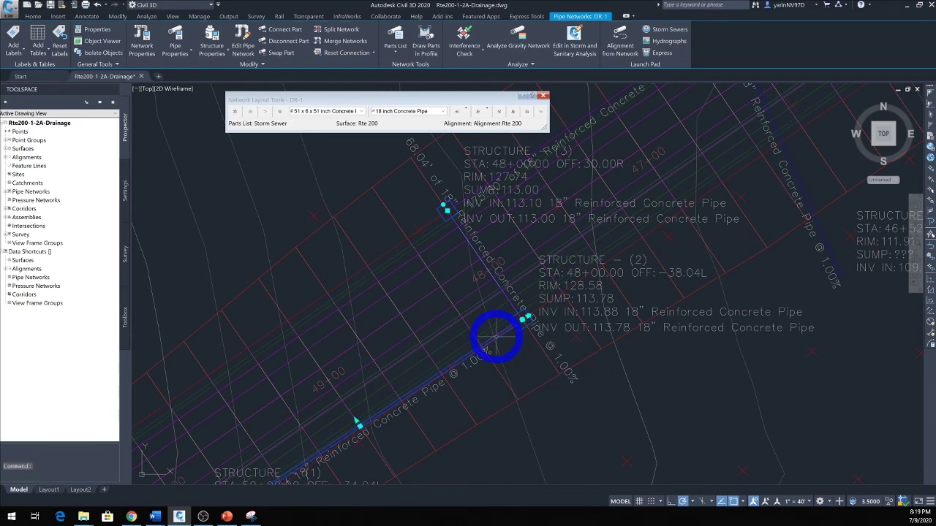
pyautogui.rightClick(495, 337)
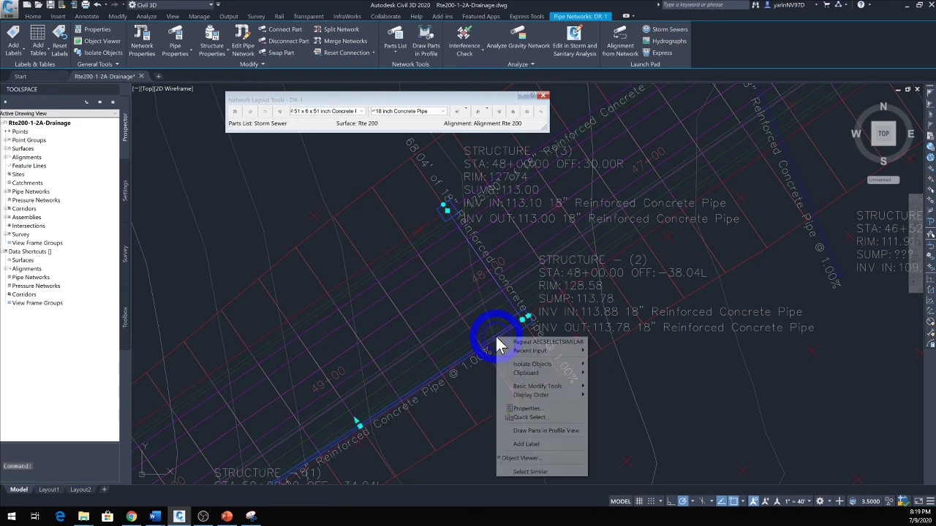
pyautogui.click(526, 472)
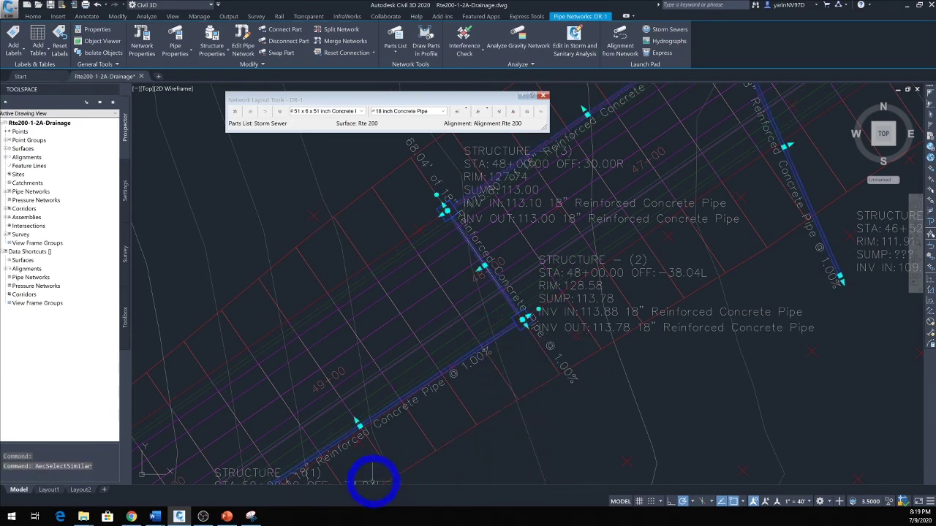
# Step: Add headwall Structure (5) at station 46+52.16 to the selection
pyautogui.scroll(-5, 618, 284)
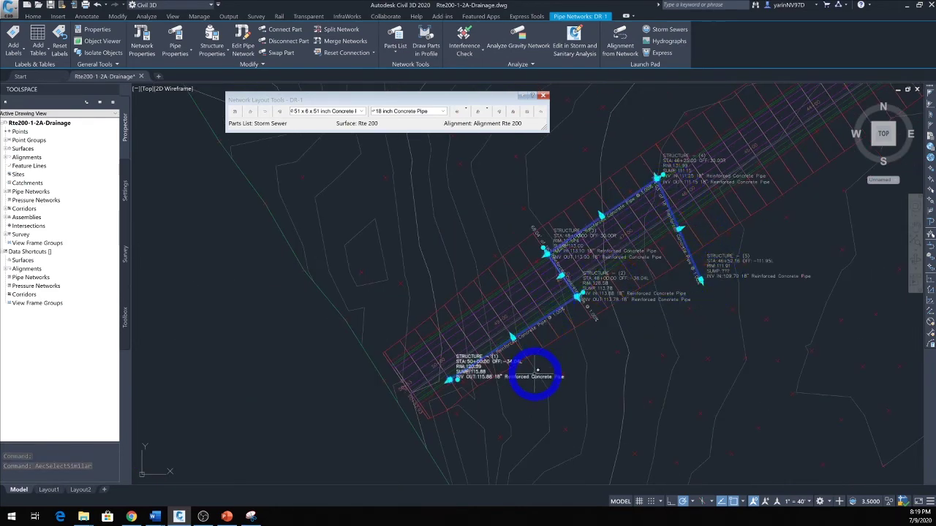
pyautogui.scroll(6, 675, 333)
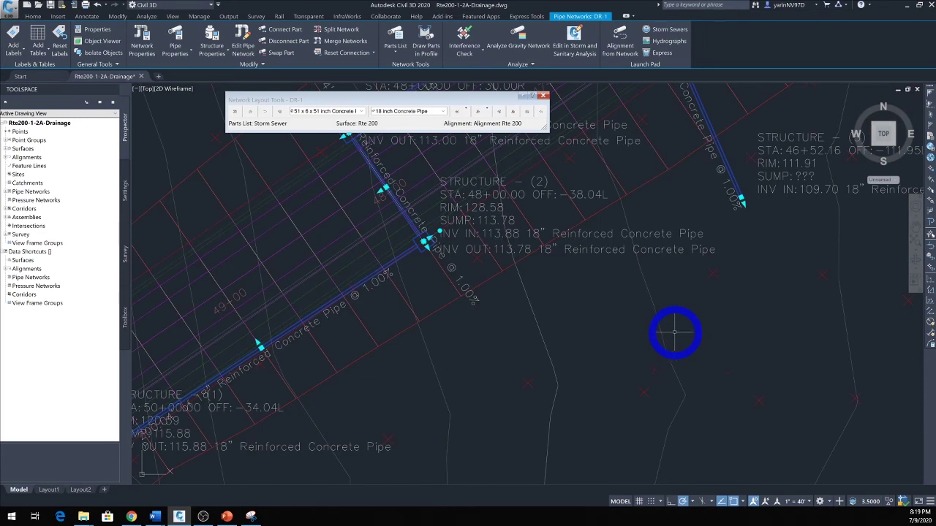
pyautogui.scroll(2, 757, 168)
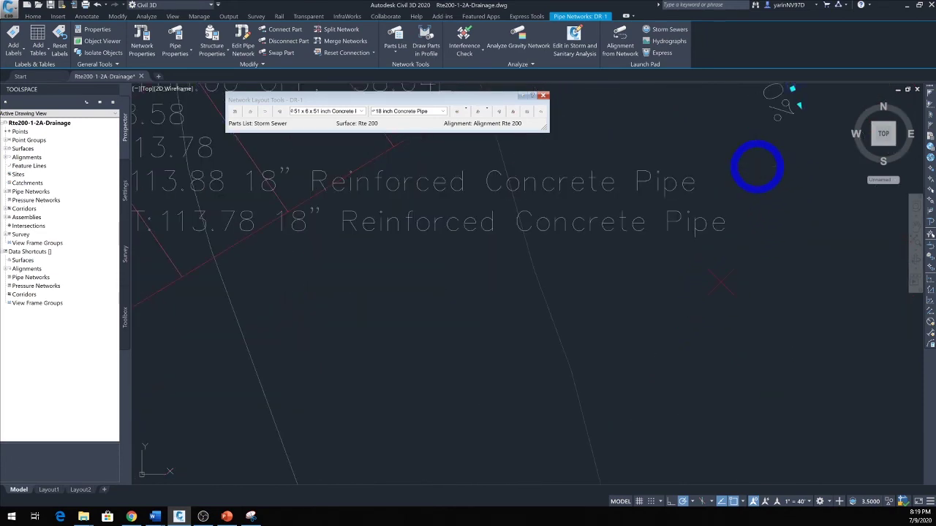
pyautogui.moveTo(759, 144); pyautogui.dragTo(612, 270, button='middle')
pyautogui.scroll(3, 709, 240)
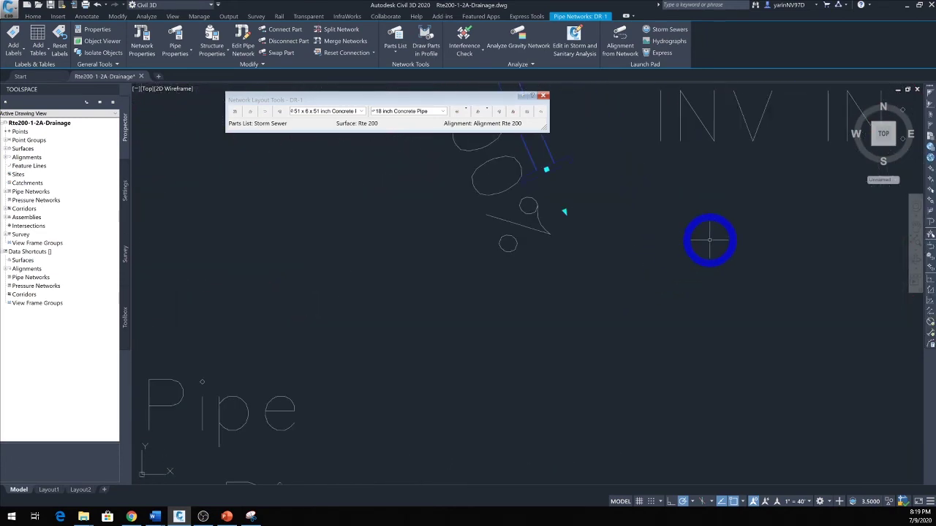
pyautogui.click(571, 155)
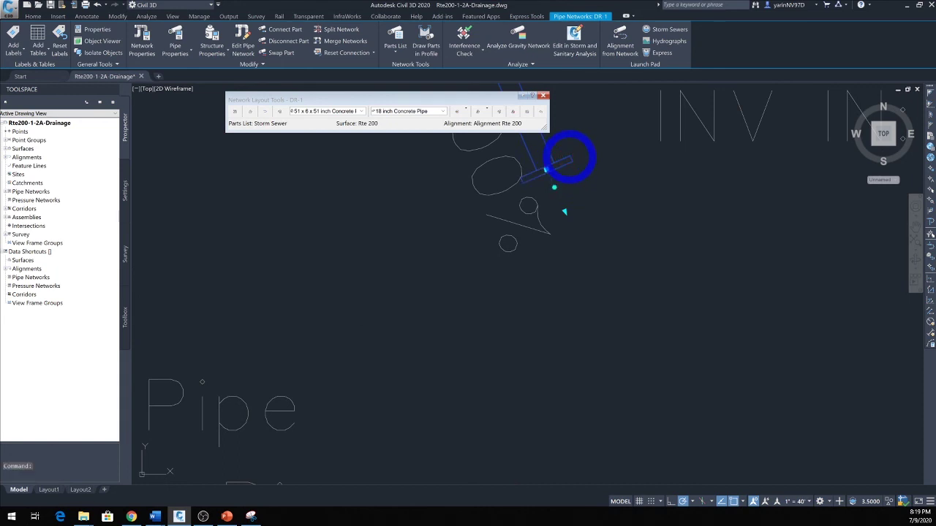
pyautogui.scroll(5, 512, 286)
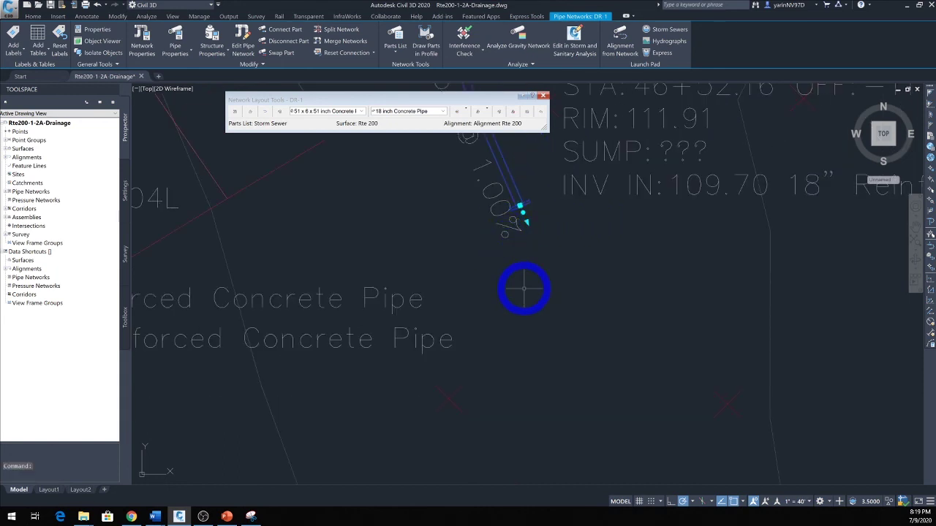
pyautogui.scroll(-4, 452, 248)
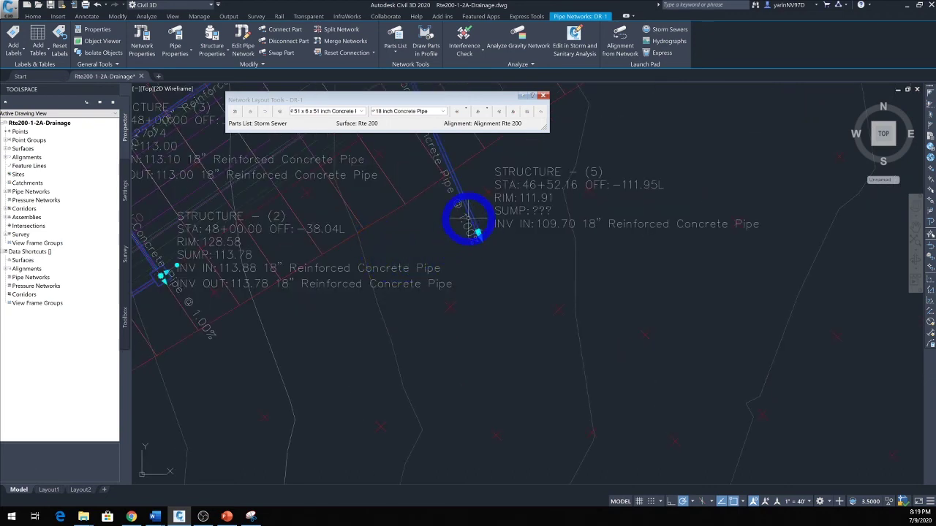
pyautogui.rightClick(470, 217)
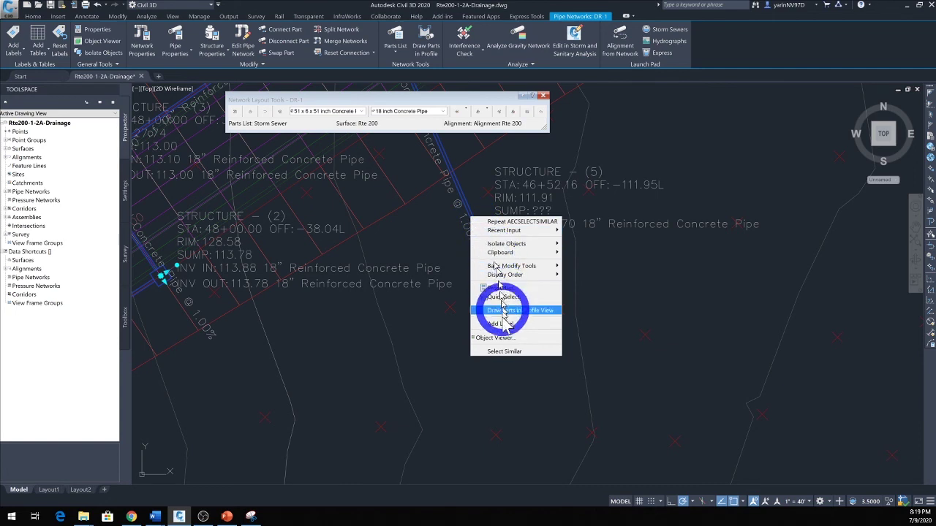
pyautogui.click(505, 338)
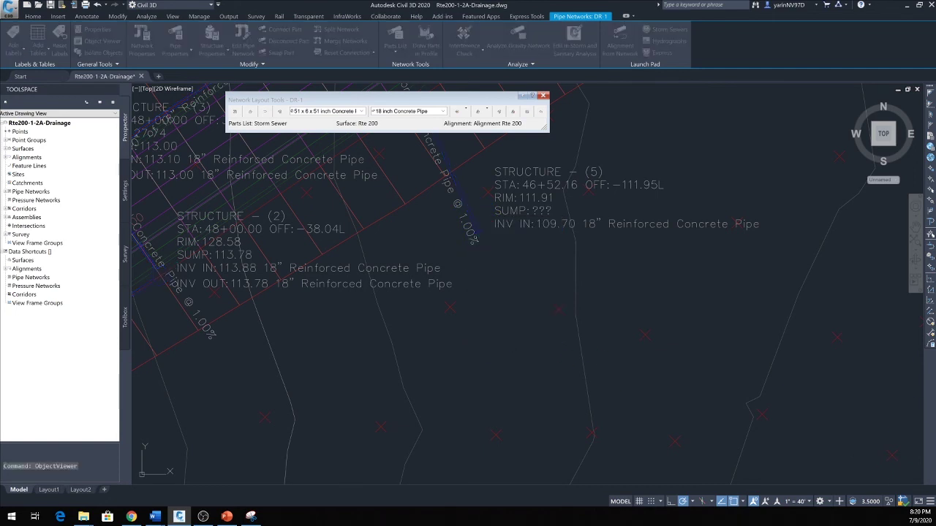
pyautogui.moveTo(376, 366); pyautogui.dragTo(556, 88)
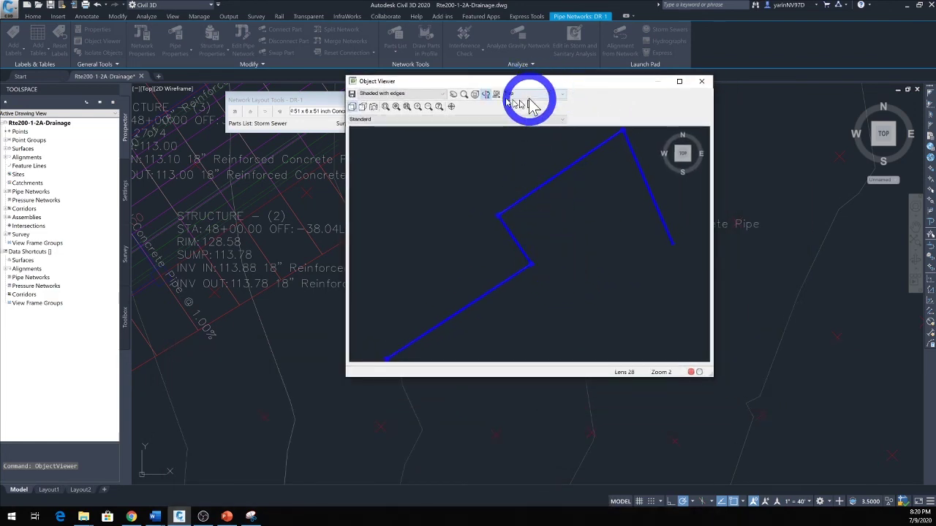
pyautogui.click(560, 95)
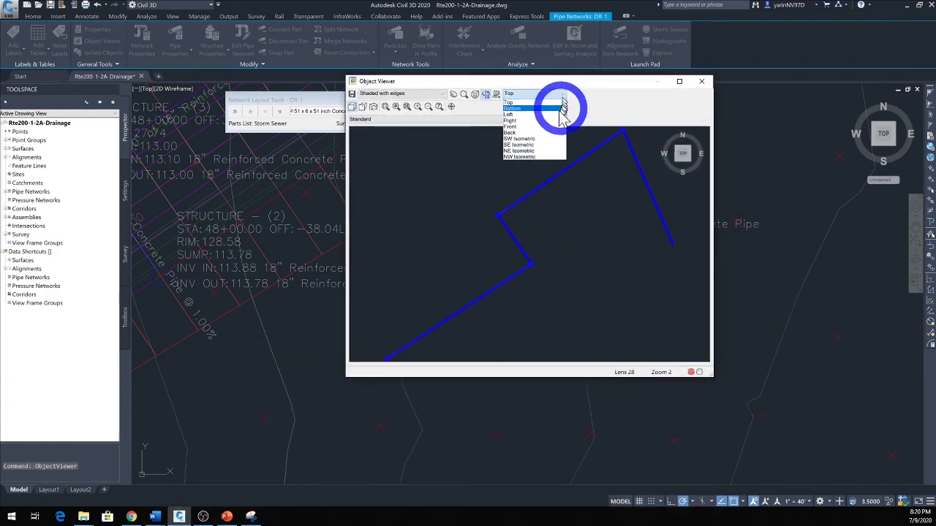
pyautogui.click(535, 147)
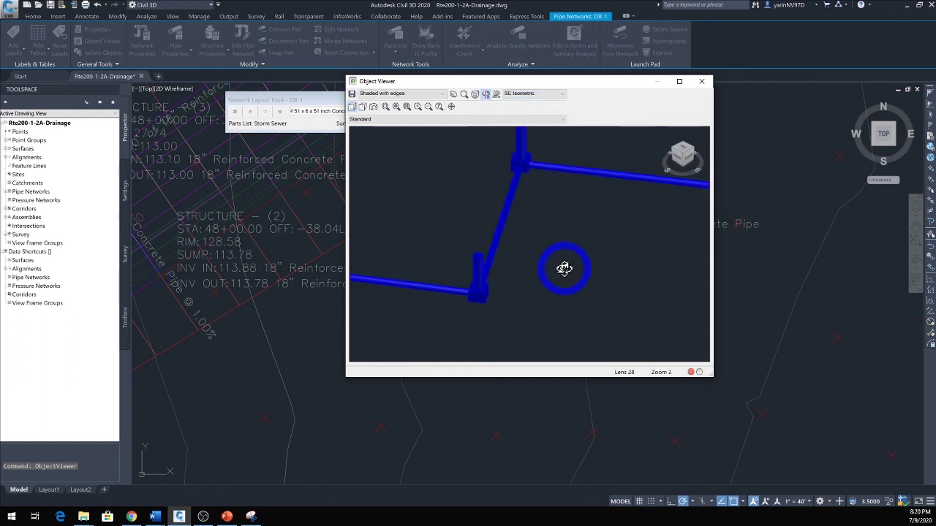
pyautogui.moveTo(599, 268); pyautogui.dragTo(458, 270)
pyautogui.moveTo(695, 285); pyautogui.dragTo(691, 120)
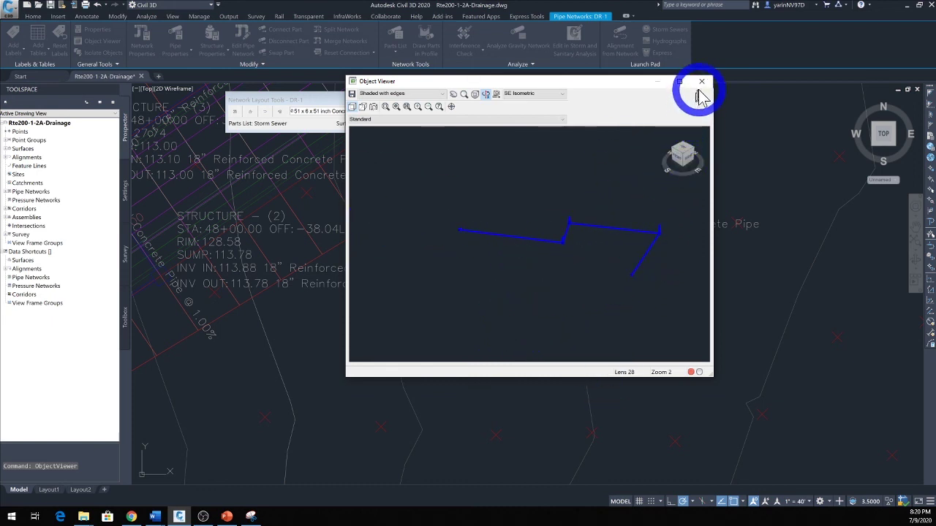
pyautogui.click(702, 81)
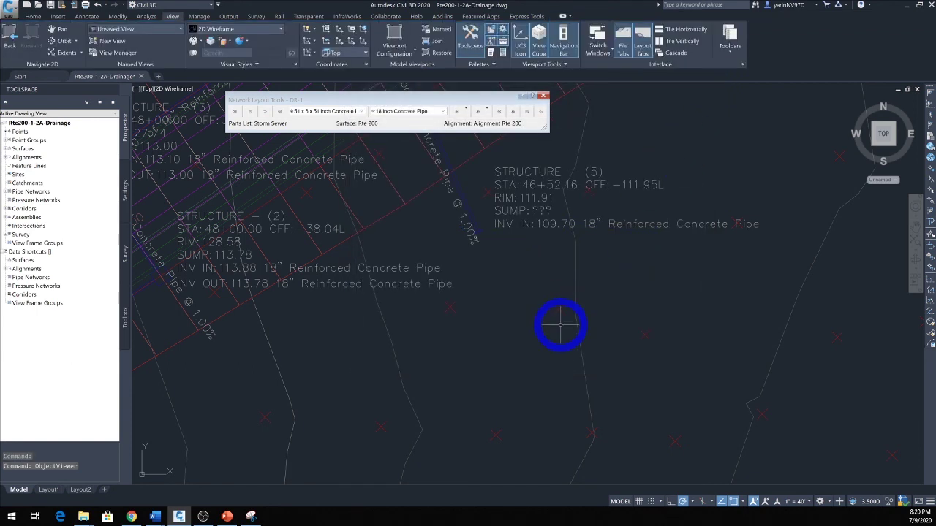